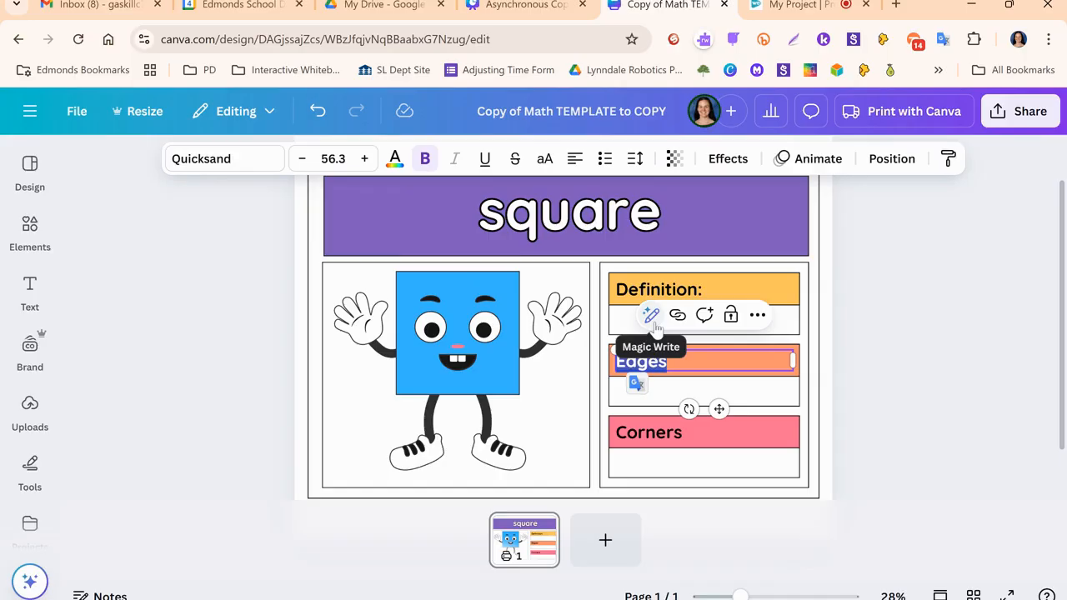
- Change the orange box's label to "Example:" and the pink box's "Corners" label to "Find & Measure:"
{"action": "type", "text": "mple:"}
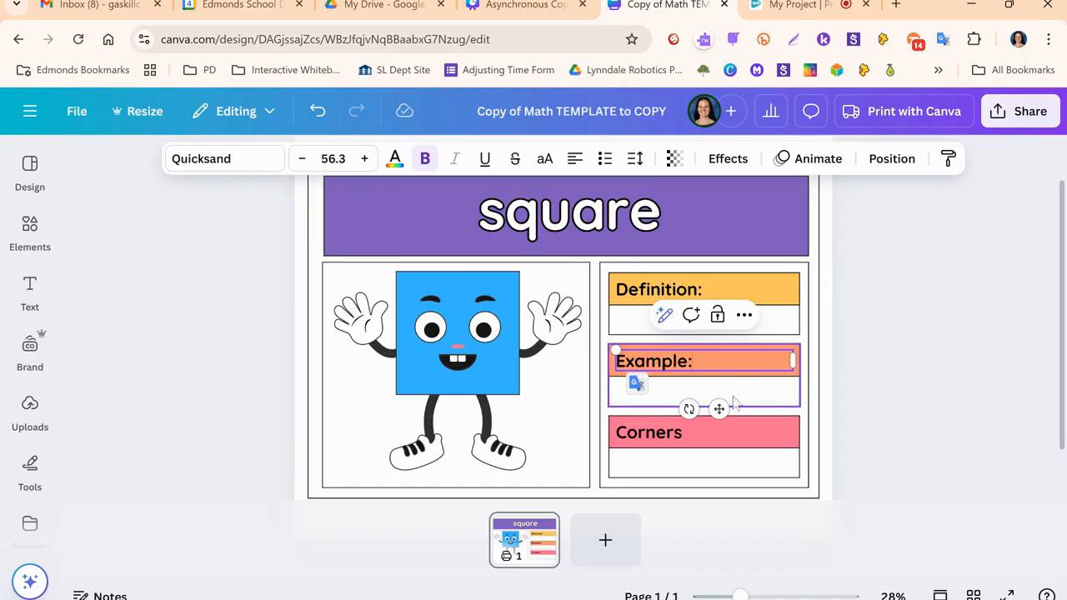
{"action": "double_click", "coordinate": [674, 435]}
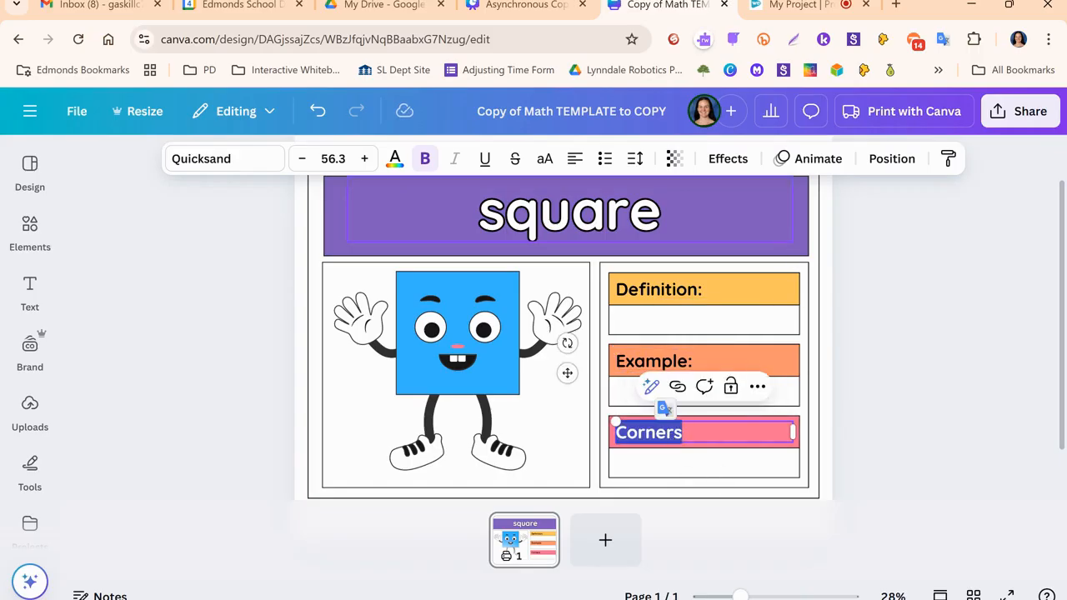
{"action": "type", "text": "Find & Measure:"}
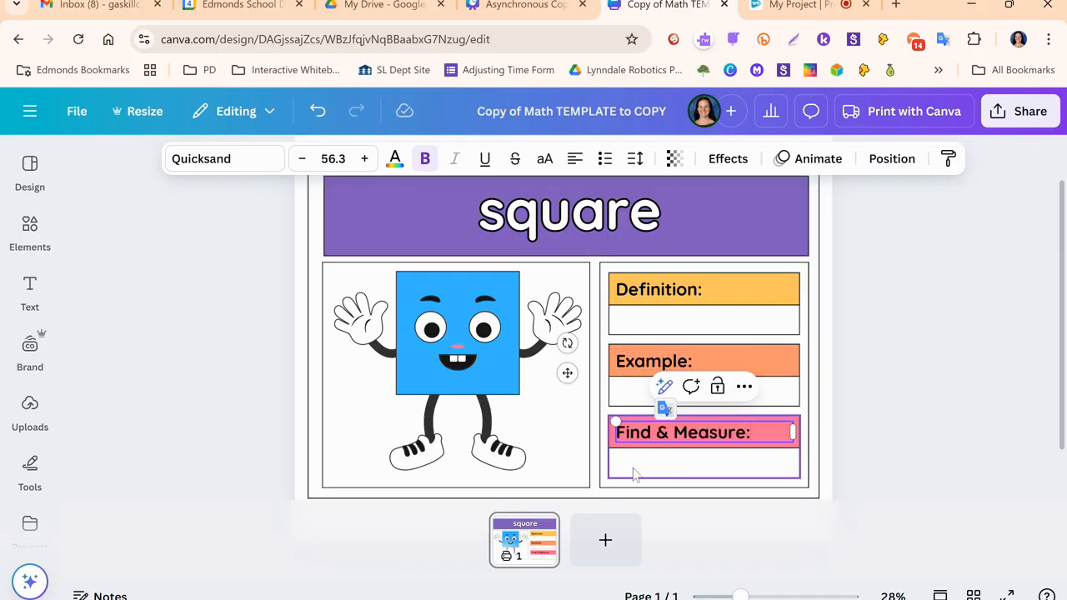
{"action": "left_click", "coordinate": [923, 448]}
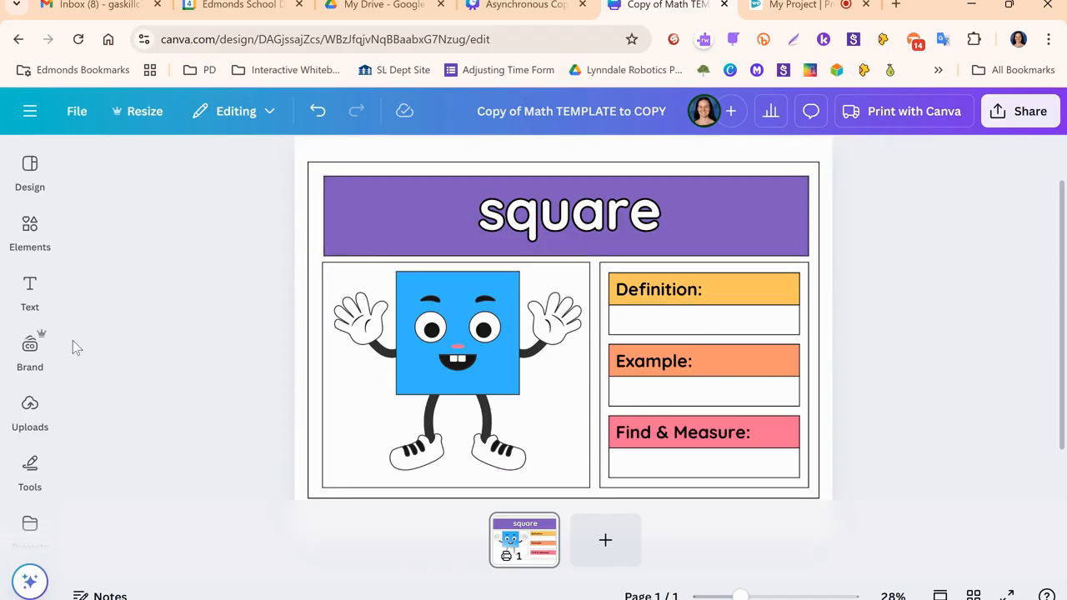
- Add a heading text box to the page reading "Shape & Photo"
{"action": "left_click", "coordinate": [30, 288]}
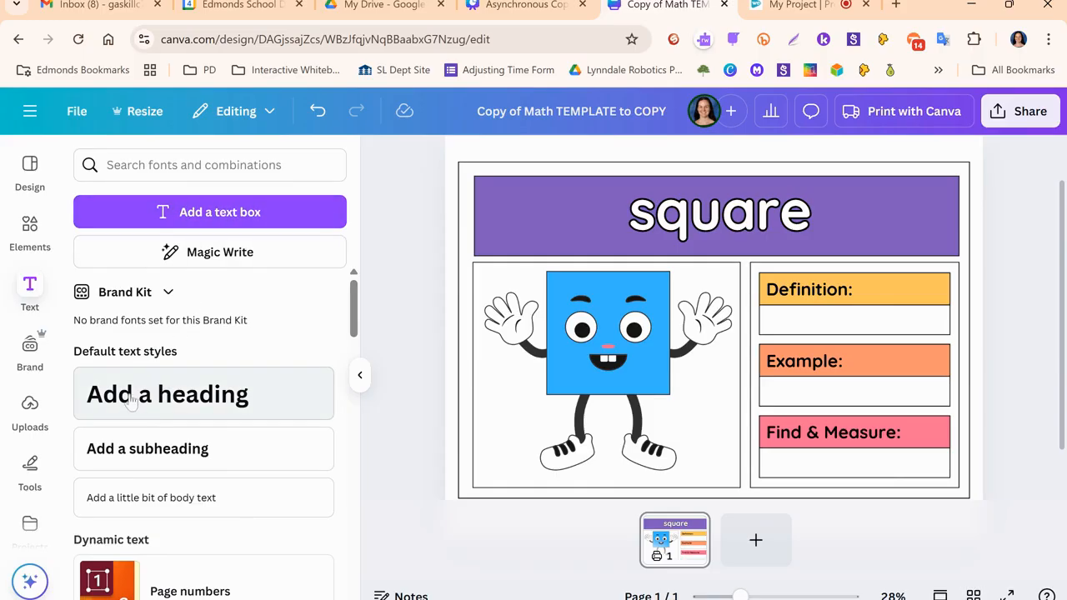
{"action": "left_click", "coordinate": [196, 401]}
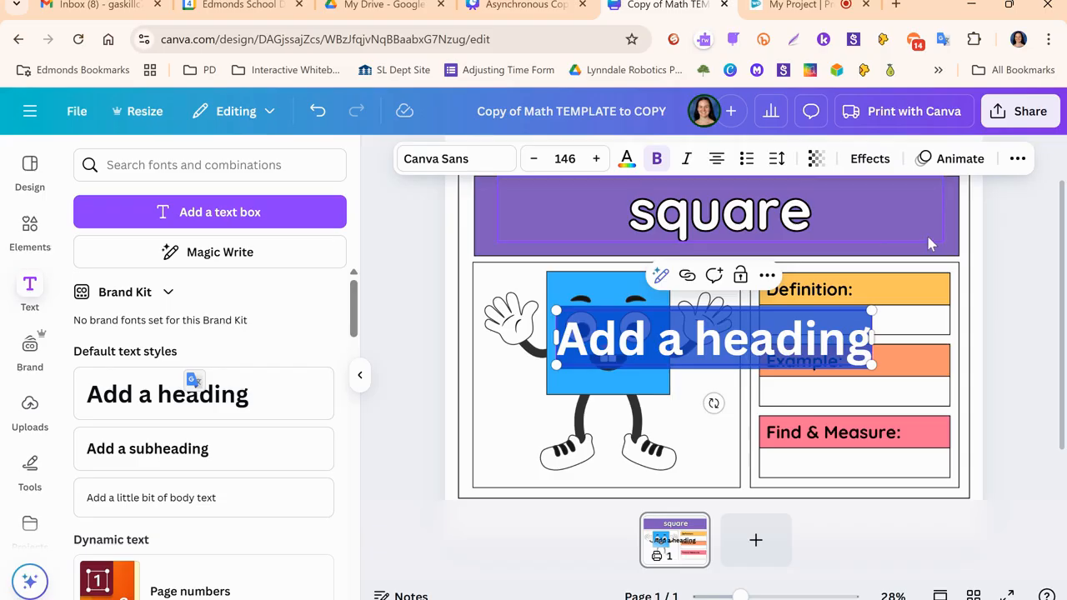
{"action": "type", "text": "Shape &"}
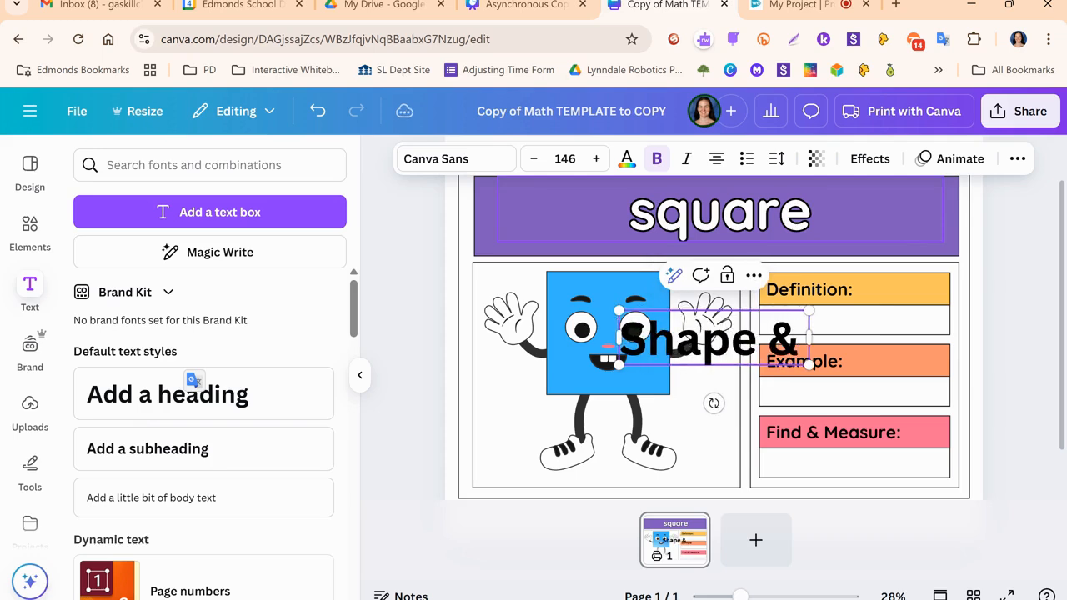
{"action": "type", "text": " Photo"}
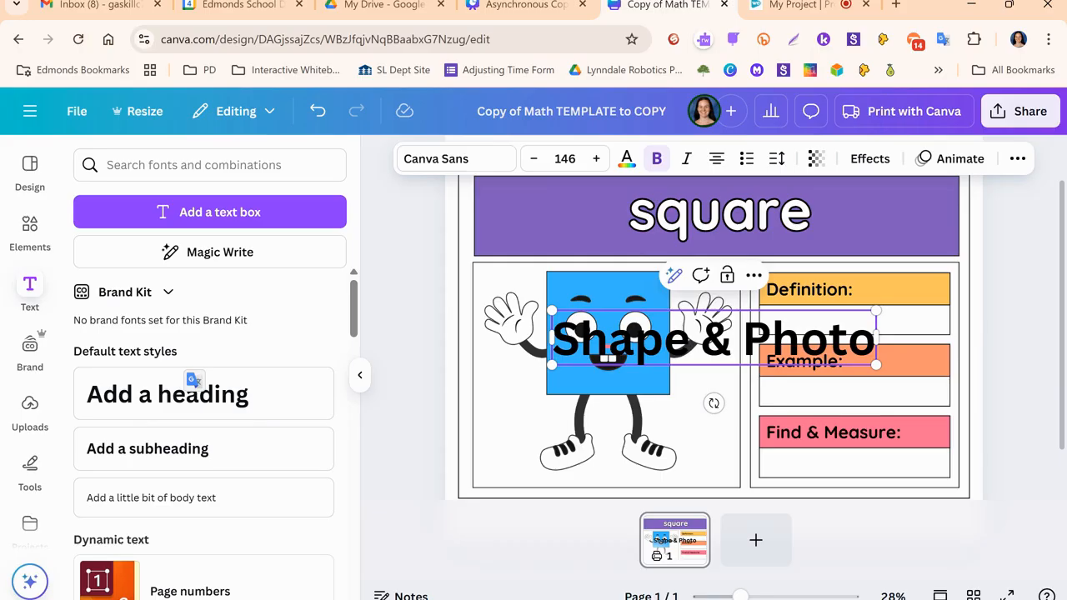
{"action": "left_click", "coordinate": [1019, 332]}
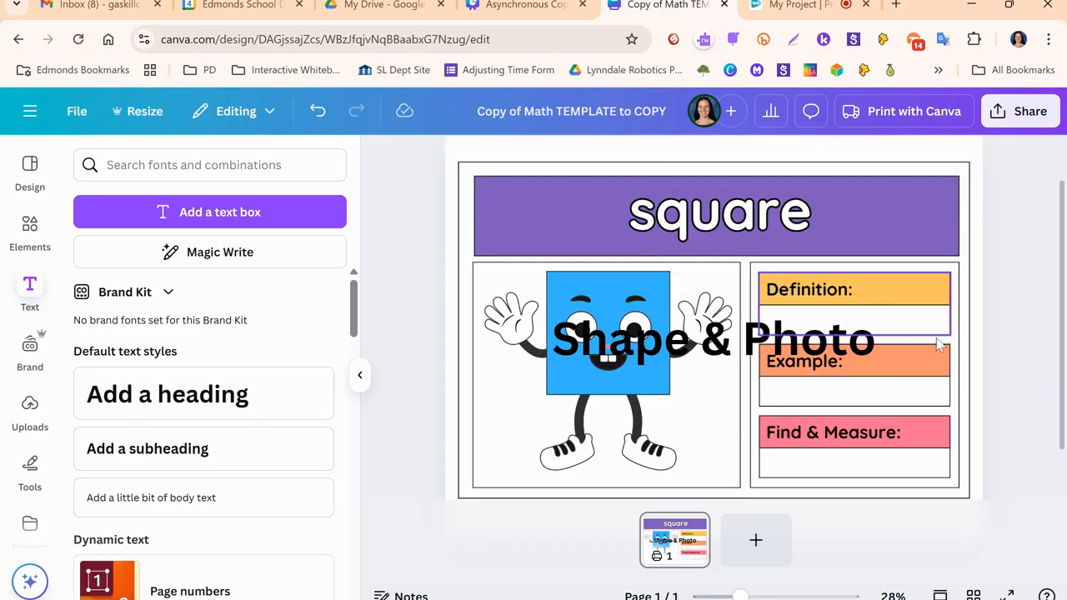
- Place the "Shape & Photo" heading at the lower edge of the character's picture frame and shrink it to fit the frame's width
{"action": "left_click_drag", "start_coordinate": [714, 336], "coordinate": [637, 452]}
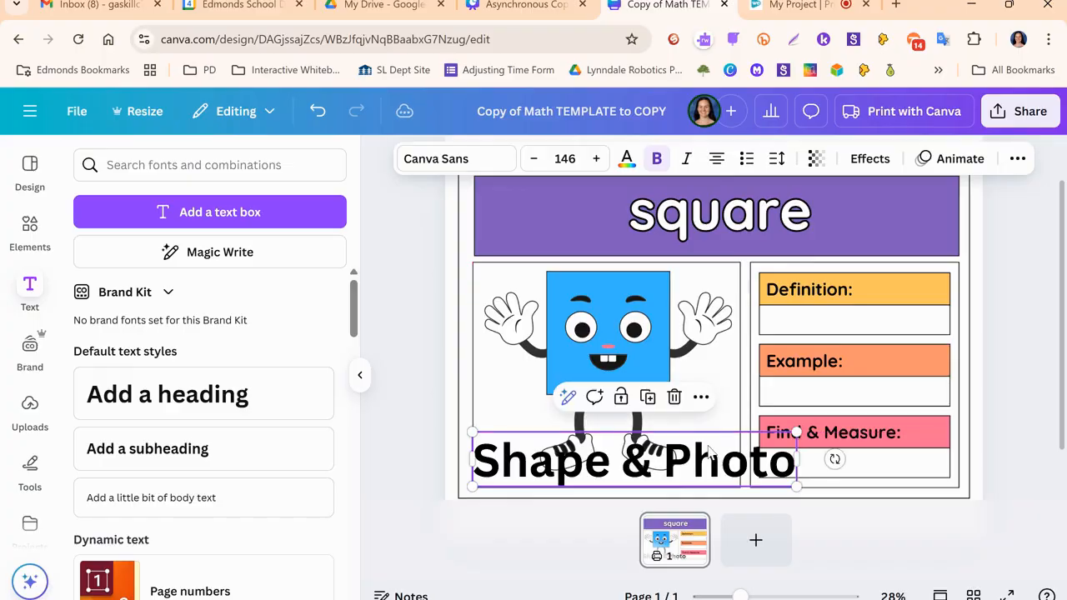
{"action": "left_click_drag", "start_coordinate": [793, 433], "coordinate": [715, 473]}
{"action": "left_click_drag", "start_coordinate": [645, 473], "coordinate": [659, 473]}
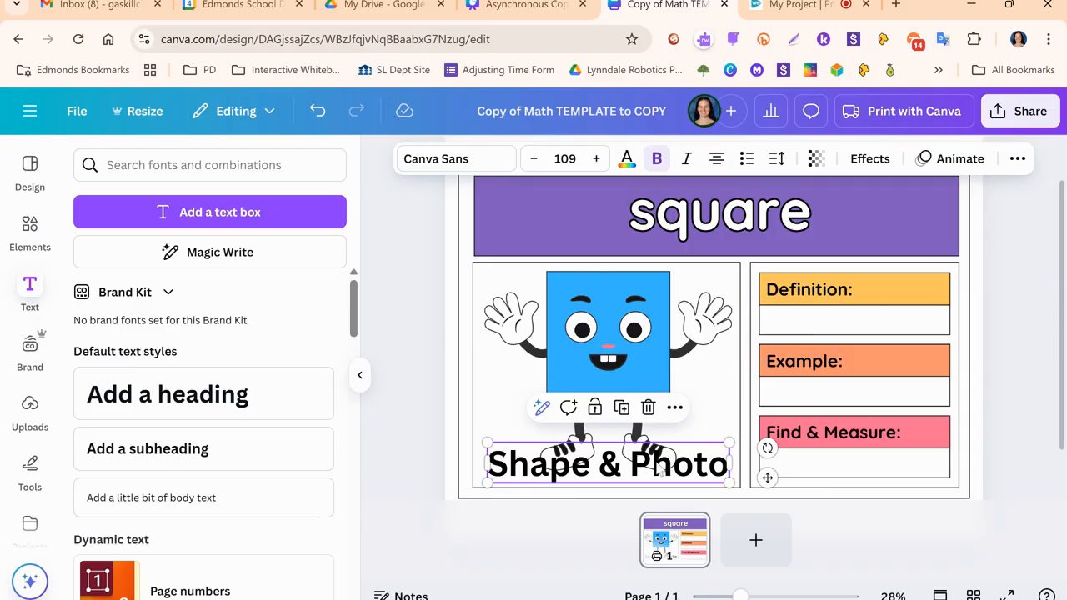
{"action": "left_click", "coordinate": [659, 472]}
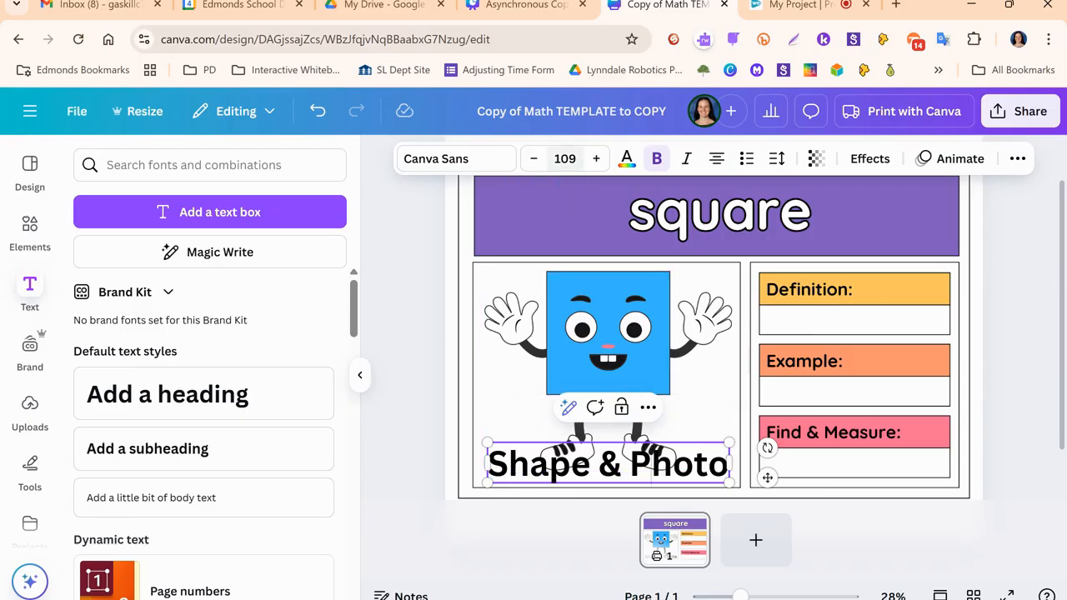
- Reduce the "Shape & Photo" heading's font size to 104
{"action": "double_click", "coordinate": [565, 159]}
{"action": "double_click", "coordinate": [565, 159]}
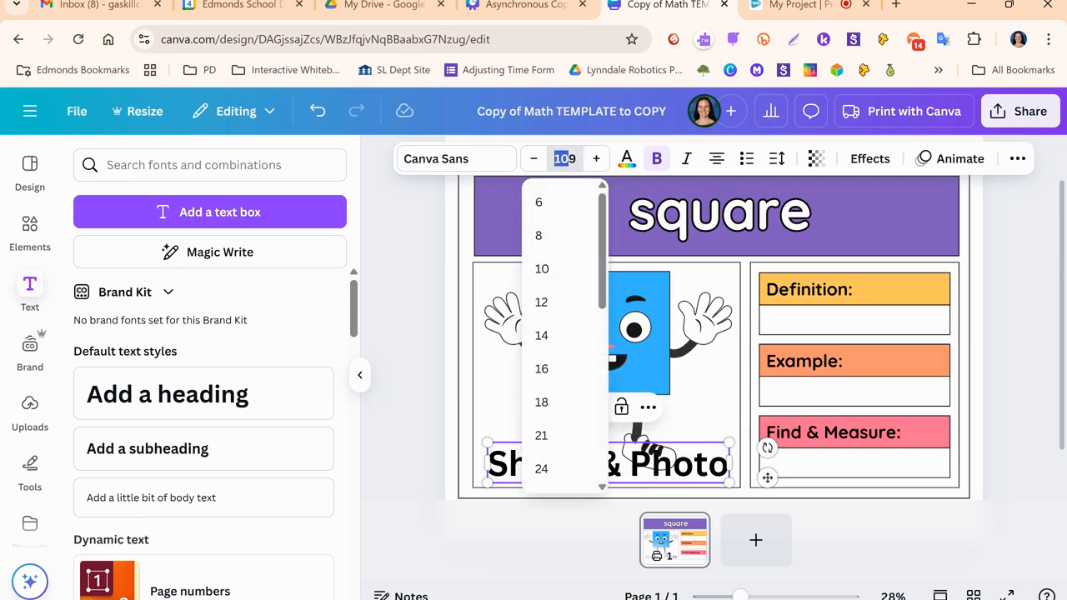
{"action": "left_click_drag", "start_coordinate": [578, 159], "coordinate": [553, 158]}
{"action": "left_click", "coordinate": [565, 159]}
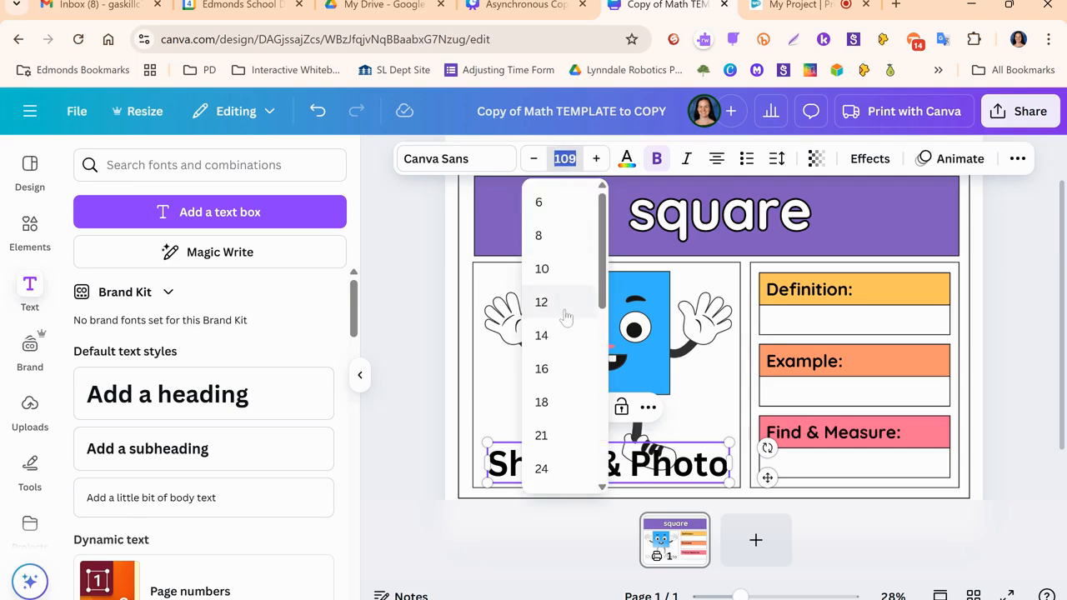
{"action": "scroll", "coordinate": [555, 317], "scroll_direction": "down", "scroll_amount": 5}
{"action": "scroll", "coordinate": [555, 329], "scroll_direction": "up", "scroll_amount": 5}
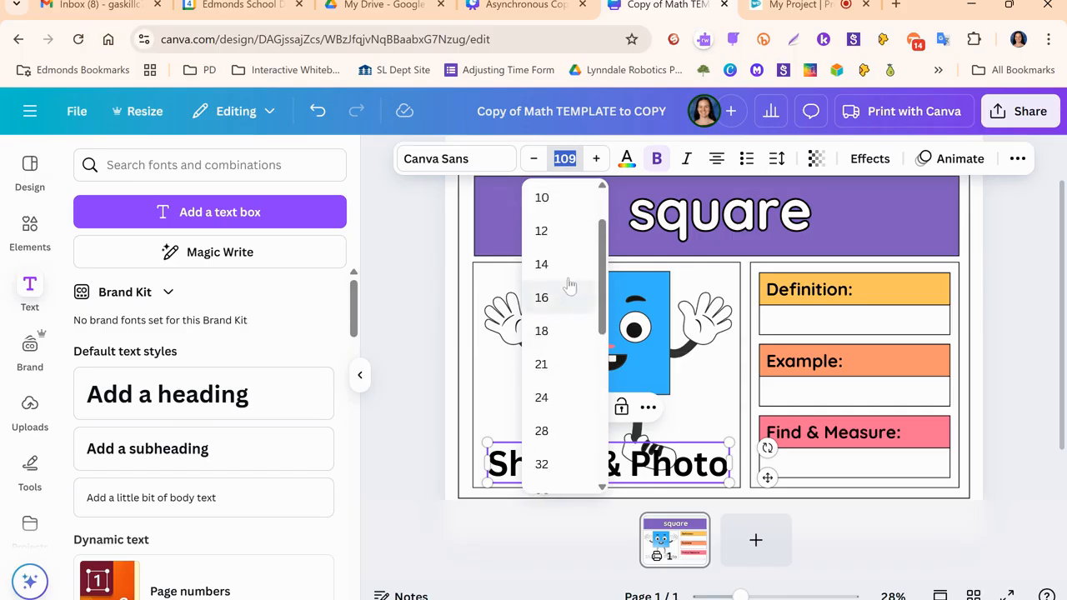
{"action": "left_click", "coordinate": [533, 158]}
{"action": "left_click", "coordinate": [534, 159]}
{"action": "left_click", "coordinate": [533, 159]}
{"action": "left_click", "coordinate": [534, 159]}
{"action": "left_click", "coordinate": [534, 158]}
{"action": "left_click", "coordinate": [534, 159]}
{"action": "left_click", "coordinate": [534, 158]}
{"action": "left_click", "coordinate": [533, 159]}
{"action": "left_click", "coordinate": [598, 164]}
{"action": "left_click", "coordinate": [598, 164]}
{"action": "left_click", "coordinate": [599, 165]}
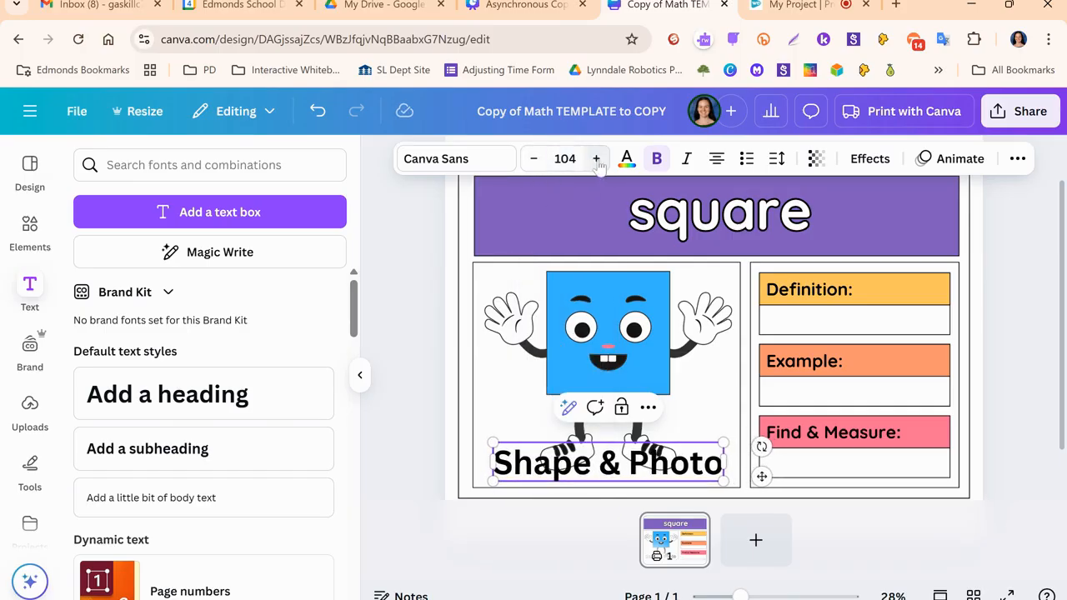
- Change the "Shape & Photo" heading's font to Open Sauce
{"action": "left_click", "coordinate": [446, 163]}
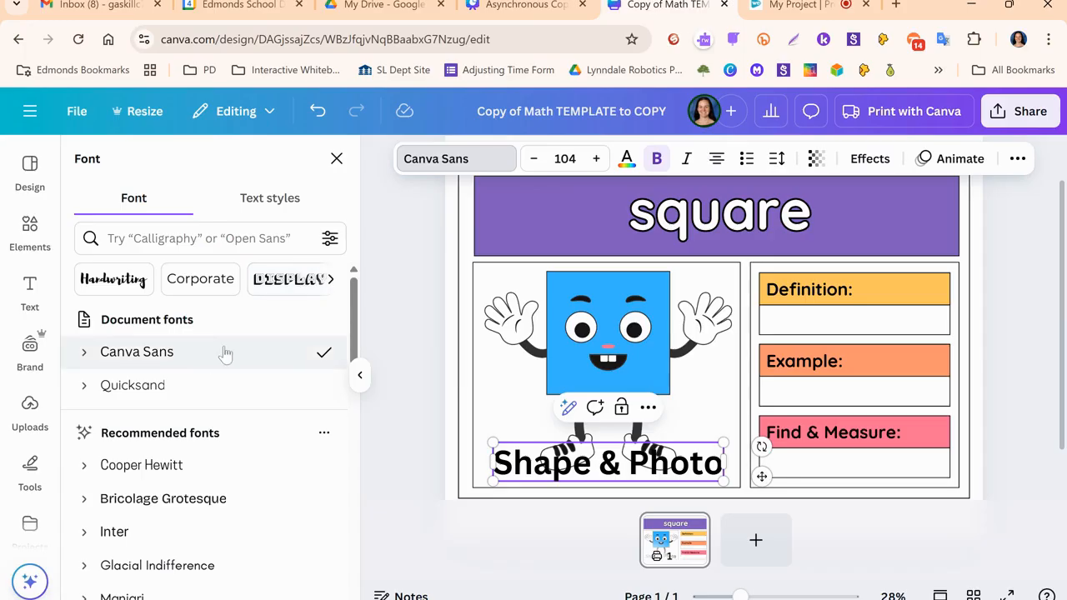
{"action": "scroll", "coordinate": [222, 353], "scroll_direction": "down", "scroll_amount": 5}
{"action": "scroll", "coordinate": [178, 383], "scroll_direction": "down", "scroll_amount": 2}
{"action": "scroll", "coordinate": [175, 381], "scroll_direction": "up", "scroll_amount": 3}
{"action": "scroll", "coordinate": [173, 367], "scroll_direction": "down", "scroll_amount": 4}
{"action": "scroll", "coordinate": [173, 366], "scroll_direction": "down", "scroll_amount": 5}
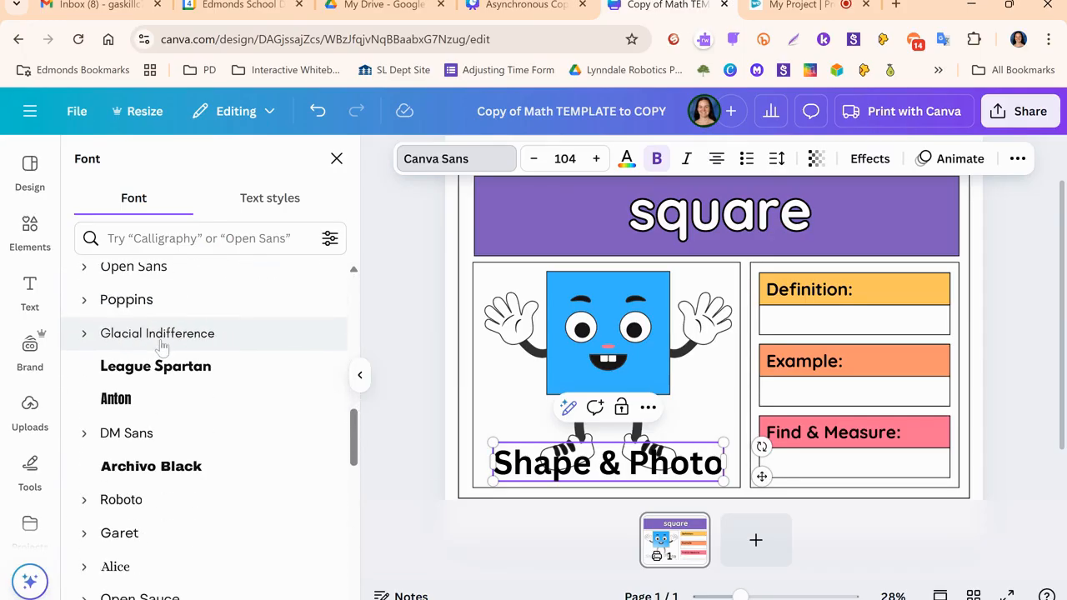
{"action": "left_click", "coordinate": [160, 349]}
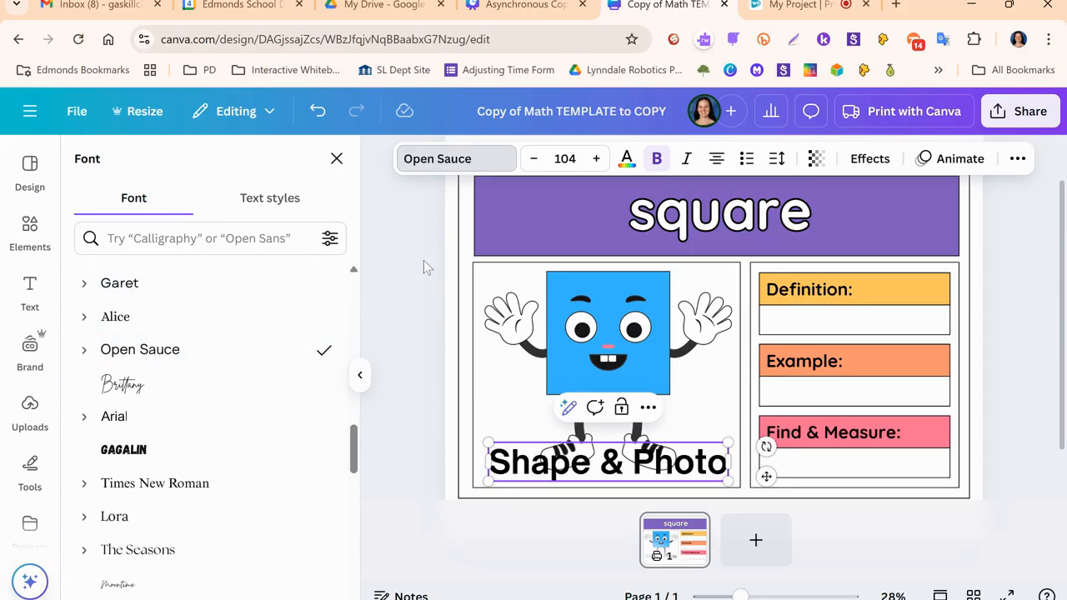
- Give the "Shape & Photo" heading a custom dark blue-violet text color, #39159E
{"action": "left_click", "coordinate": [627, 160]}
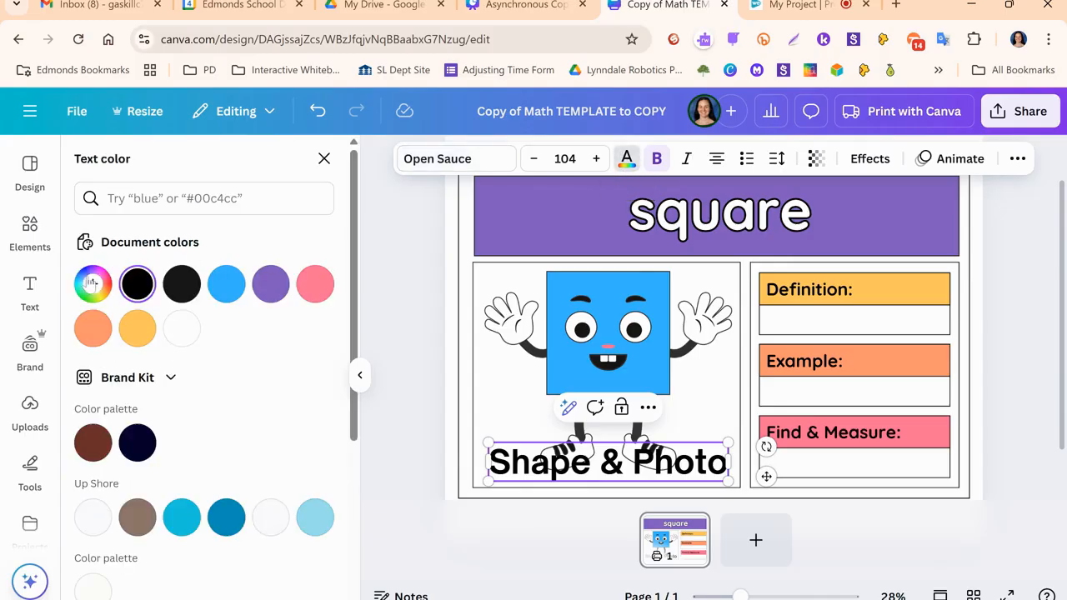
{"action": "scroll", "coordinate": [238, 390], "scroll_direction": "down", "scroll_amount": 3}
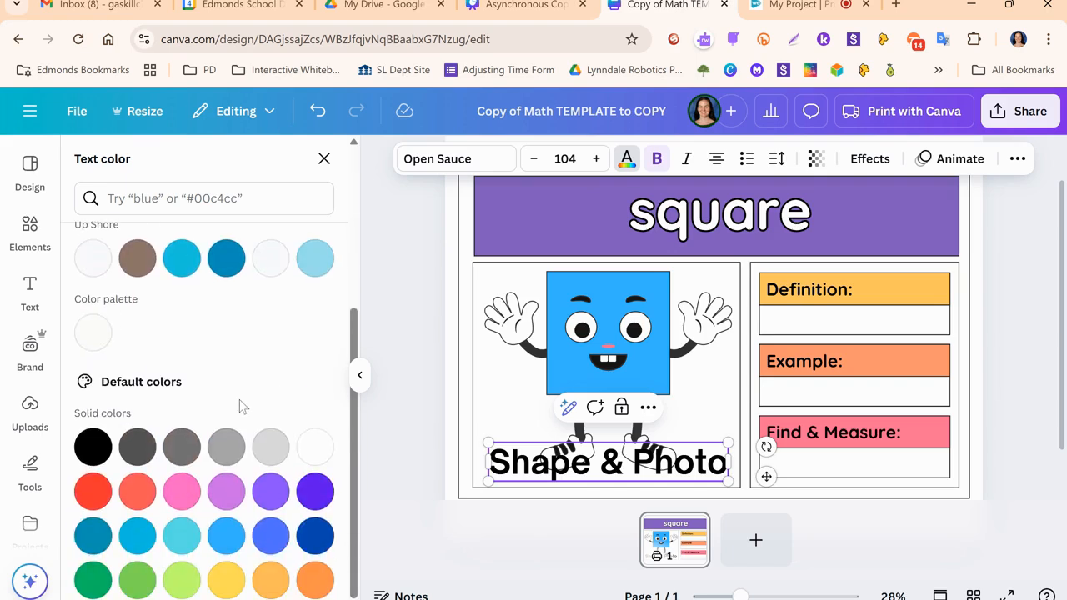
{"action": "scroll", "coordinate": [238, 397], "scroll_direction": "up", "scroll_amount": 3}
{"action": "scroll", "coordinate": [229, 386], "scroll_direction": "down", "scroll_amount": 3}
{"action": "scroll", "coordinate": [226, 381], "scroll_direction": "up", "scroll_amount": 3}
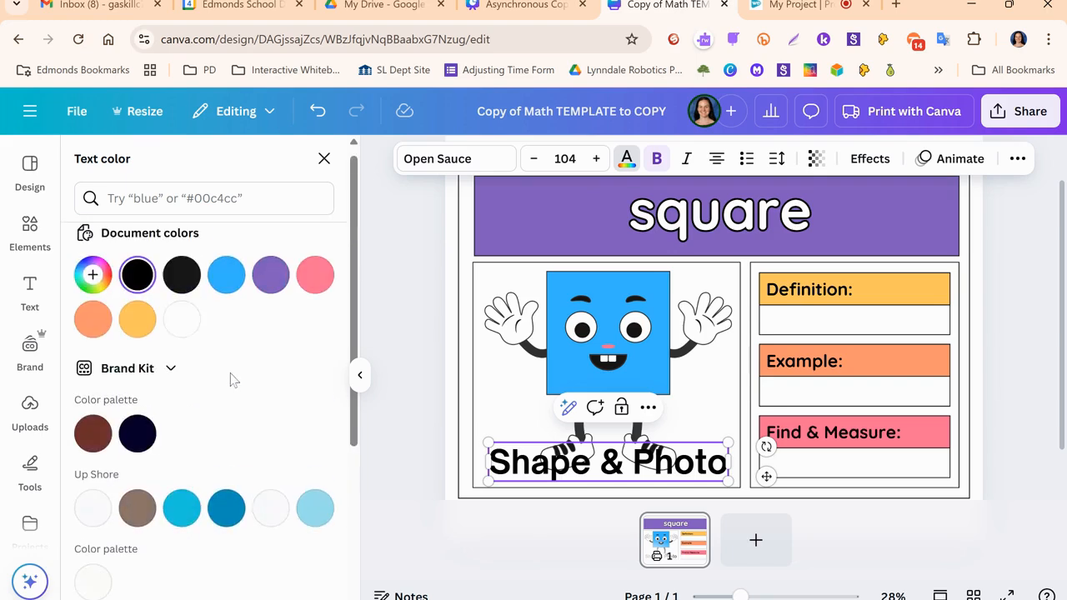
{"action": "left_click", "coordinate": [92, 285]}
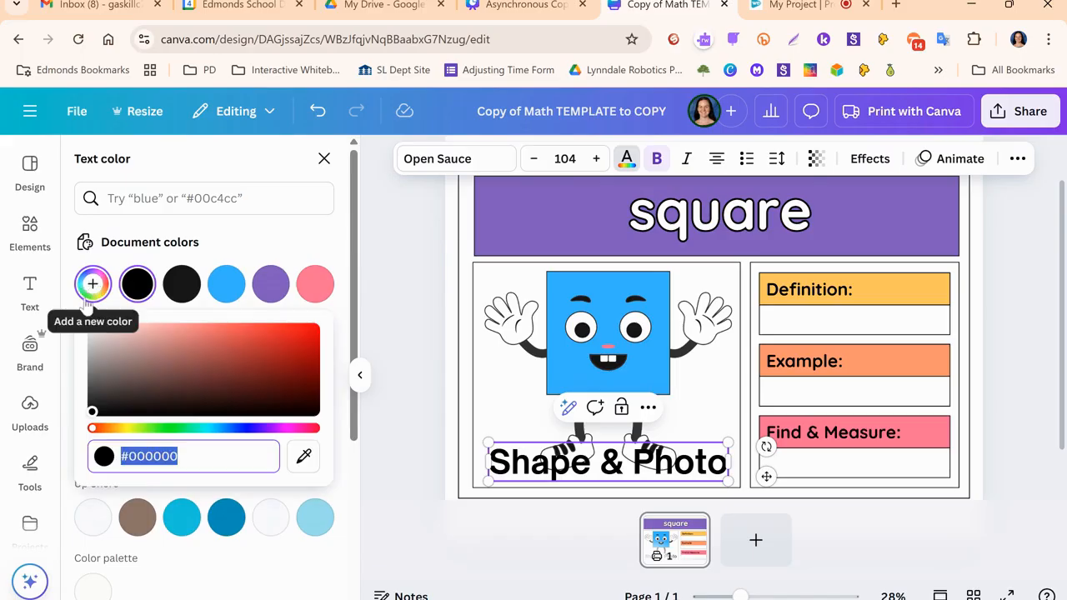
{"action": "left_click_drag", "start_coordinate": [115, 427], "coordinate": [296, 439]}
{"action": "left_click", "coordinate": [95, 412]}
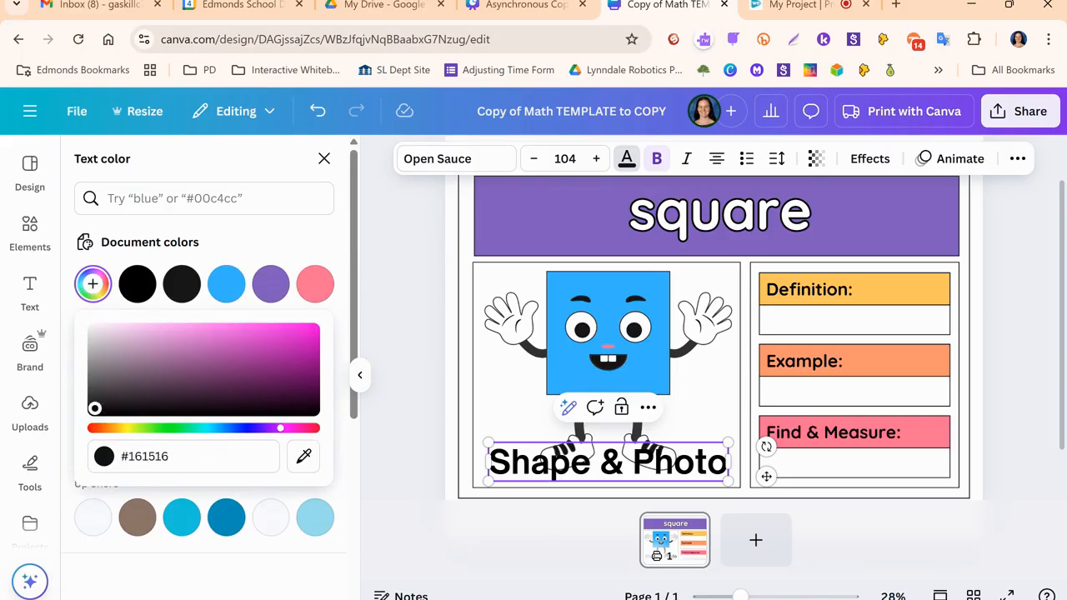
{"action": "left_click", "coordinate": [99, 284]}
{"action": "left_click", "coordinate": [98, 283]}
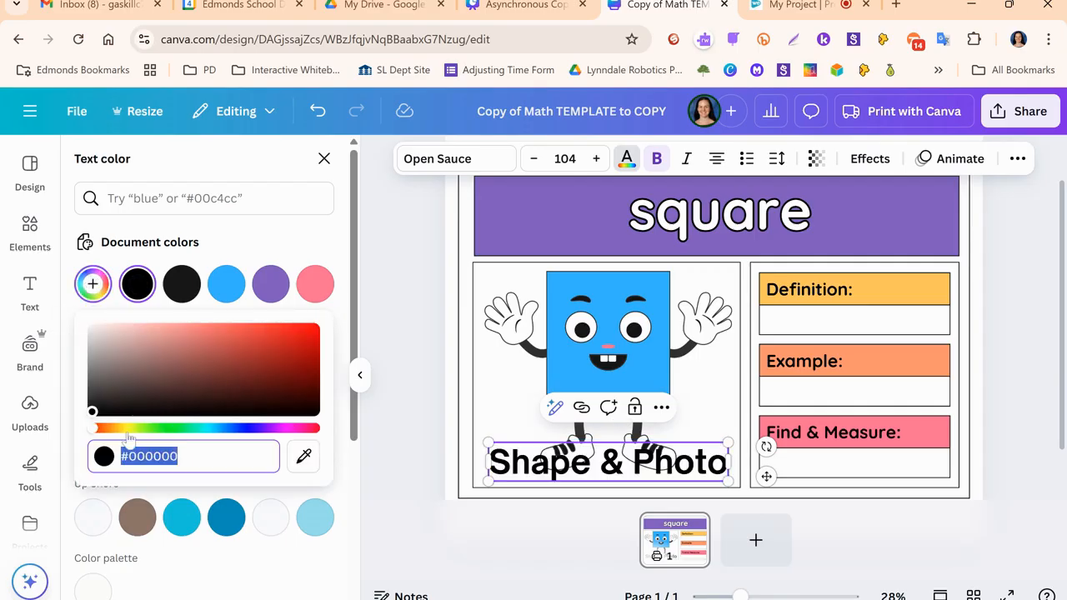
{"action": "left_click", "coordinate": [98, 430]}
{"action": "left_click_drag", "start_coordinate": [96, 430], "coordinate": [250, 429]}
{"action": "left_click", "coordinate": [289, 360]}
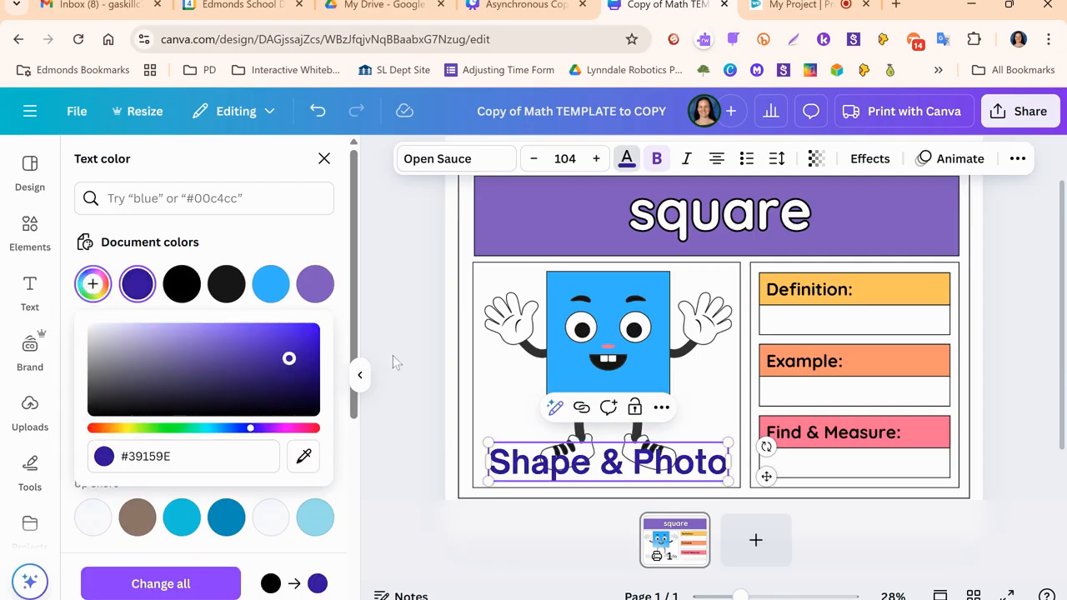
{"action": "left_click", "coordinate": [429, 345]}
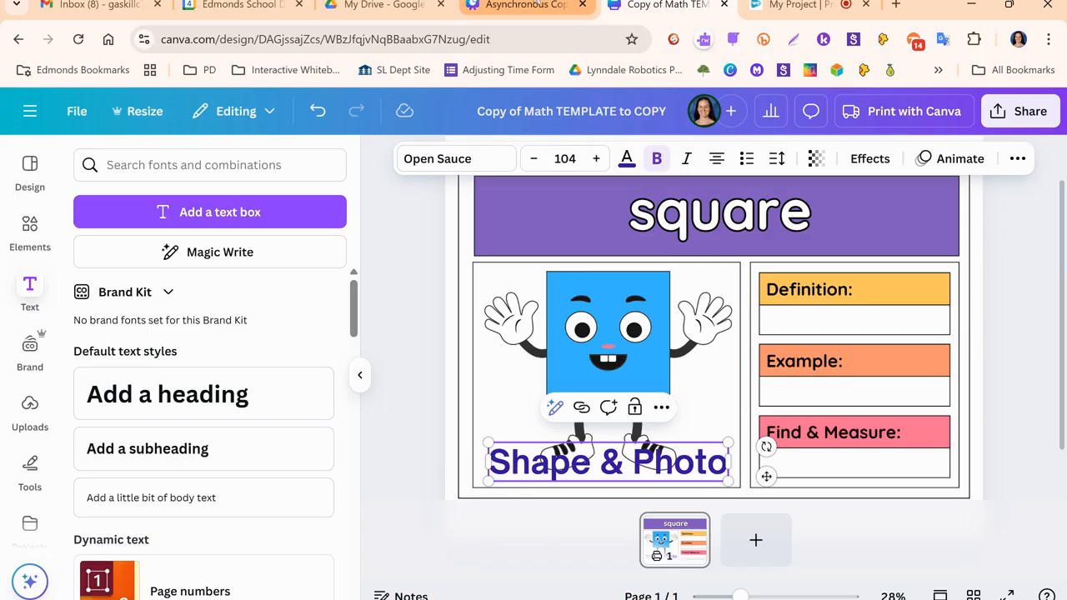
- Switch to the Asynchronous Copy of Elevate Student Voice presentation, review the Elements instructions on page 19, and return to the math template design
{"action": "left_click", "coordinate": [535, 5]}
{"action": "scroll", "coordinate": [985, 367], "scroll_direction": "down", "scroll_amount": 3}
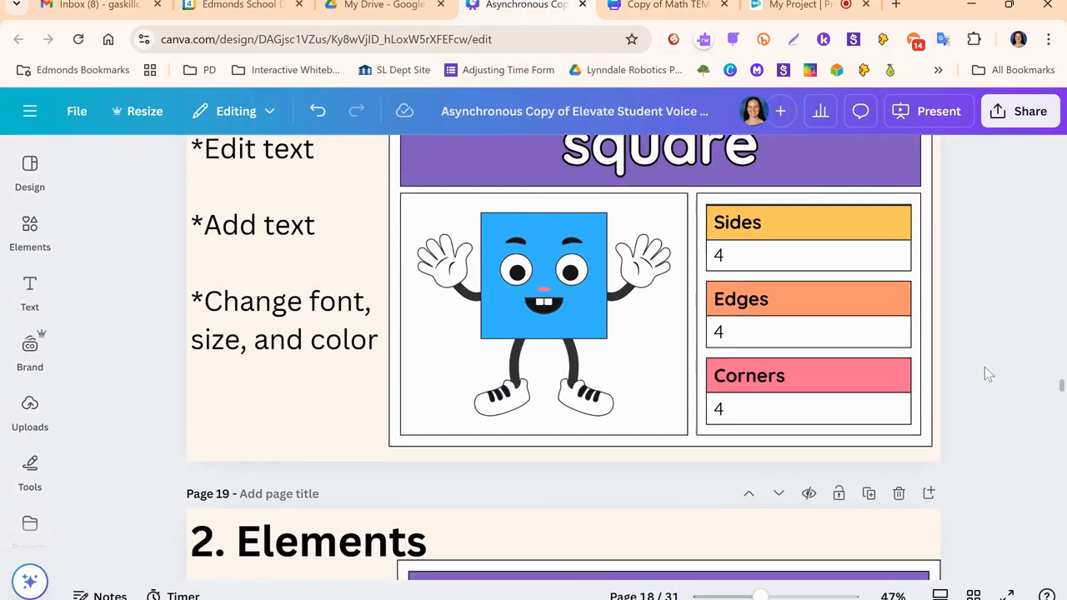
{"action": "scroll", "coordinate": [978, 346], "scroll_direction": "down", "scroll_amount": 5}
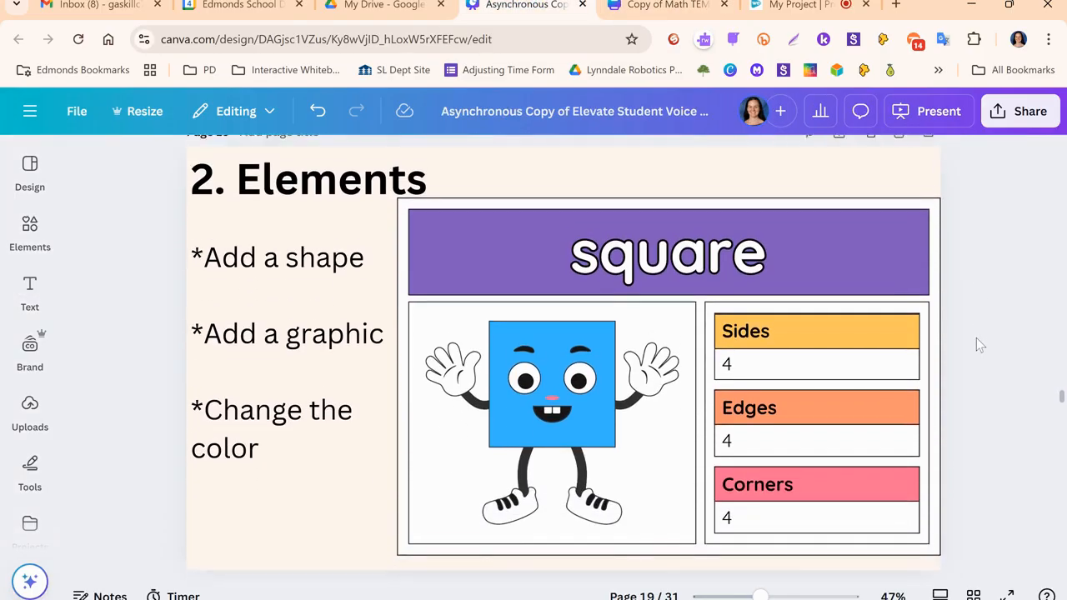
{"action": "scroll", "coordinate": [975, 336], "scroll_direction": "up", "scroll_amount": 1}
{"action": "scroll", "coordinate": [973, 336], "scroll_direction": "down", "scroll_amount": 1}
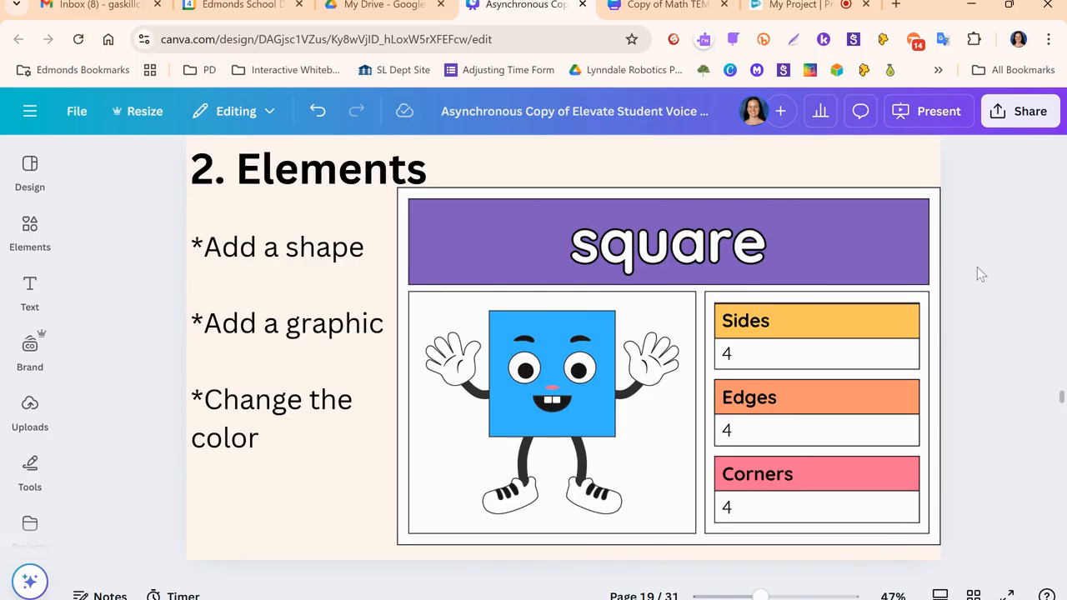
{"action": "left_click", "coordinate": [682, 6]}
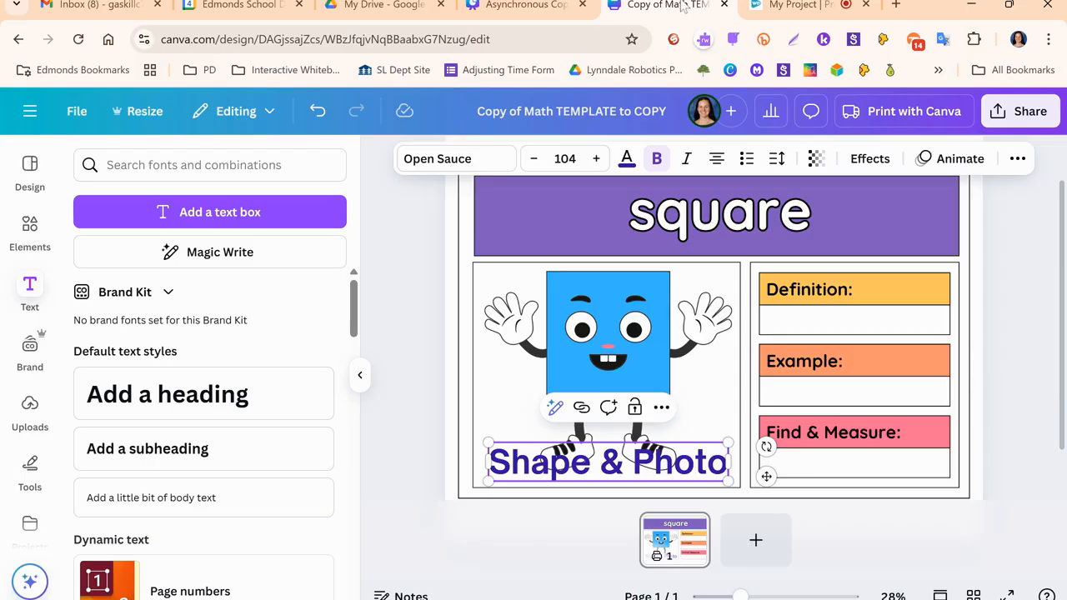
- Deselect the "Shape & Photo" heading and search the elements library for "square"
{"action": "left_click", "coordinate": [360, 378]}
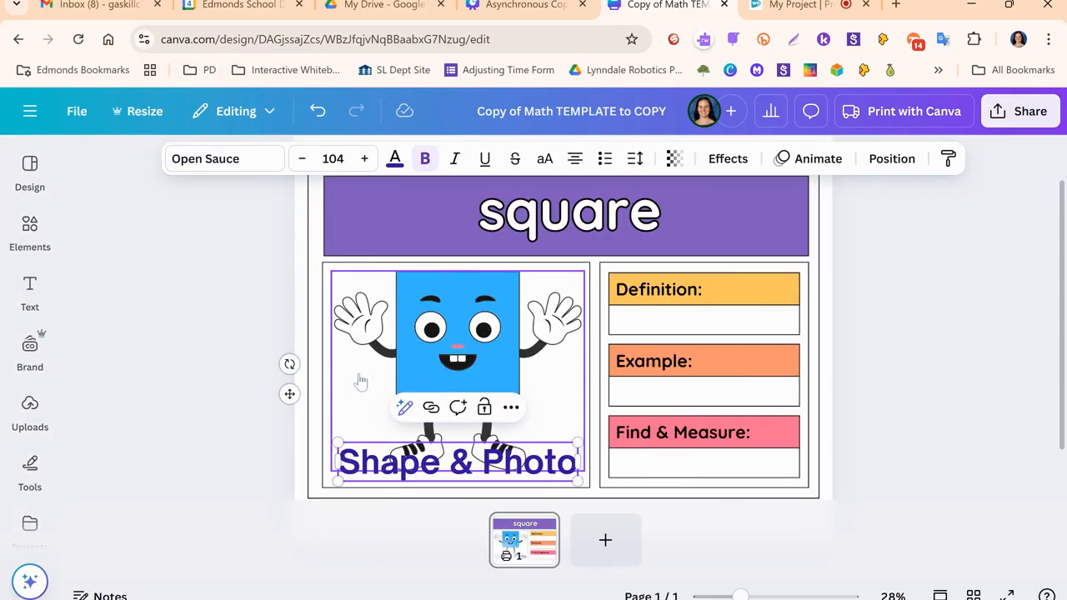
{"action": "left_click", "coordinate": [896, 379]}
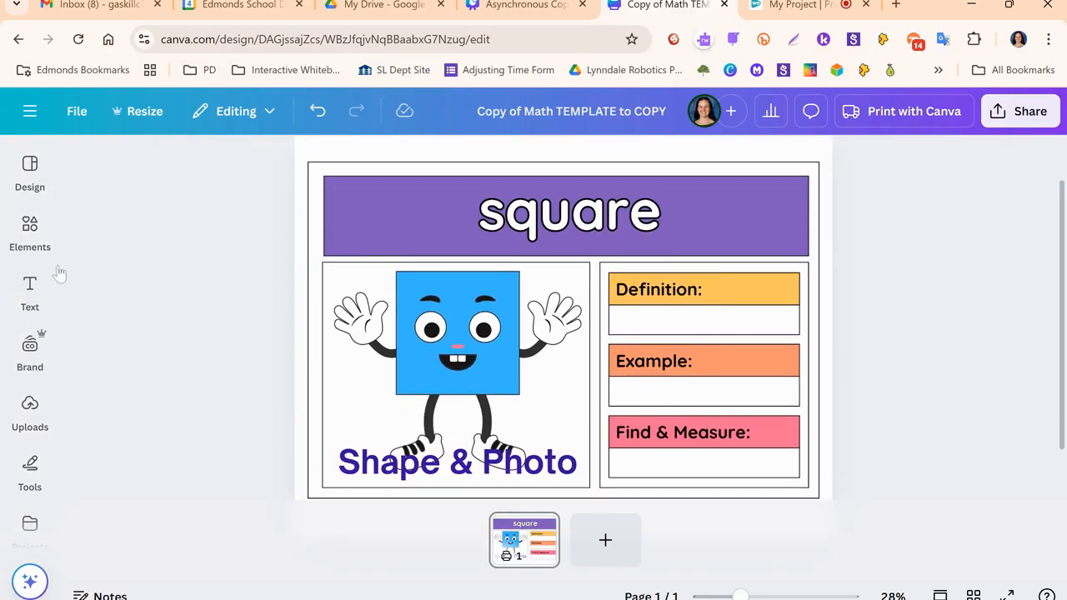
{"action": "left_click", "coordinate": [16, 291]}
{"action": "left_click", "coordinate": [18, 240]}
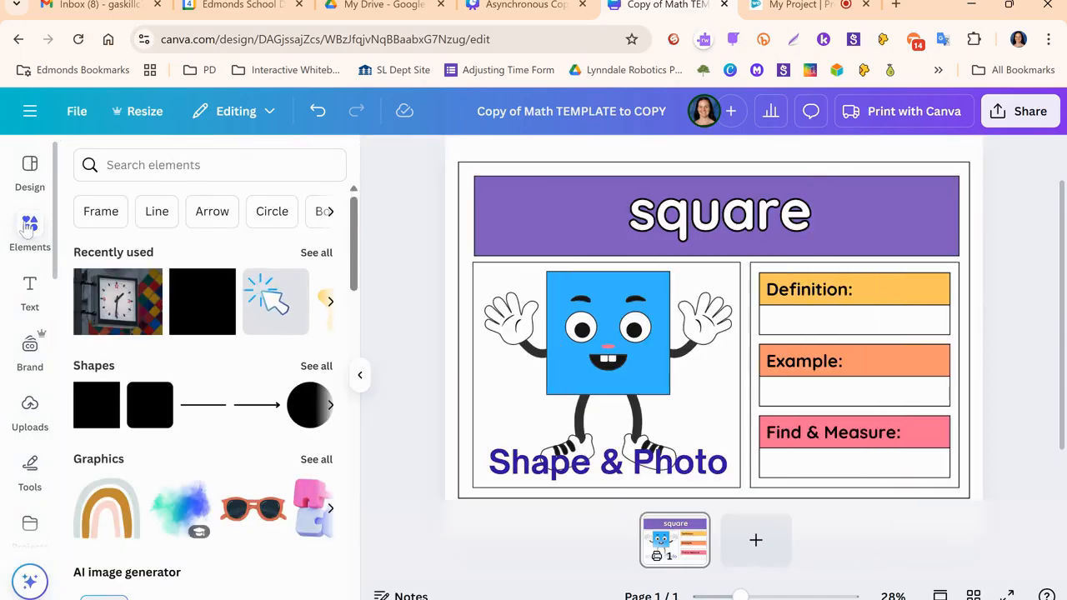
{"action": "left_click", "coordinate": [125, 165]}
{"action": "type", "text": "square"}
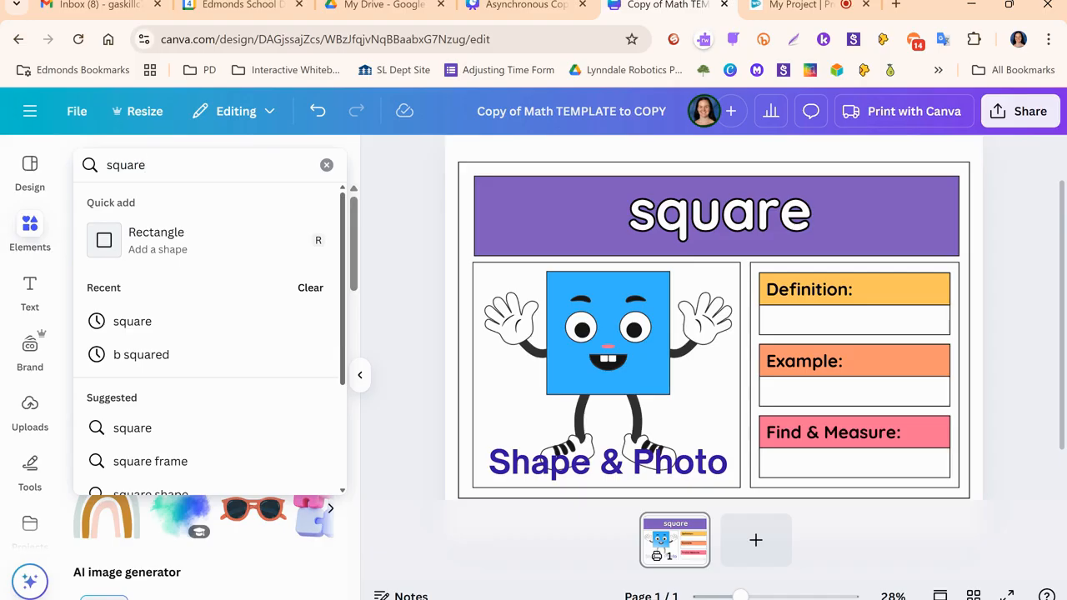
{"action": "key", "text": "Return"}
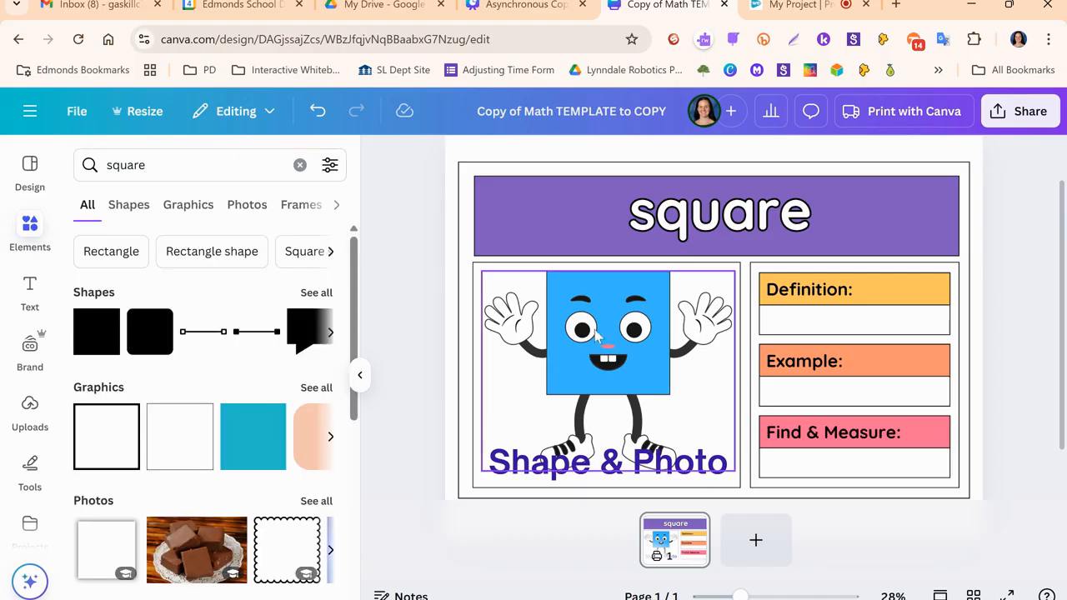
- Replace the blue square character with a plain square shape, shrunk and placed in the upper-left corner of the large picture box
{"action": "left_click", "coordinate": [624, 342]}
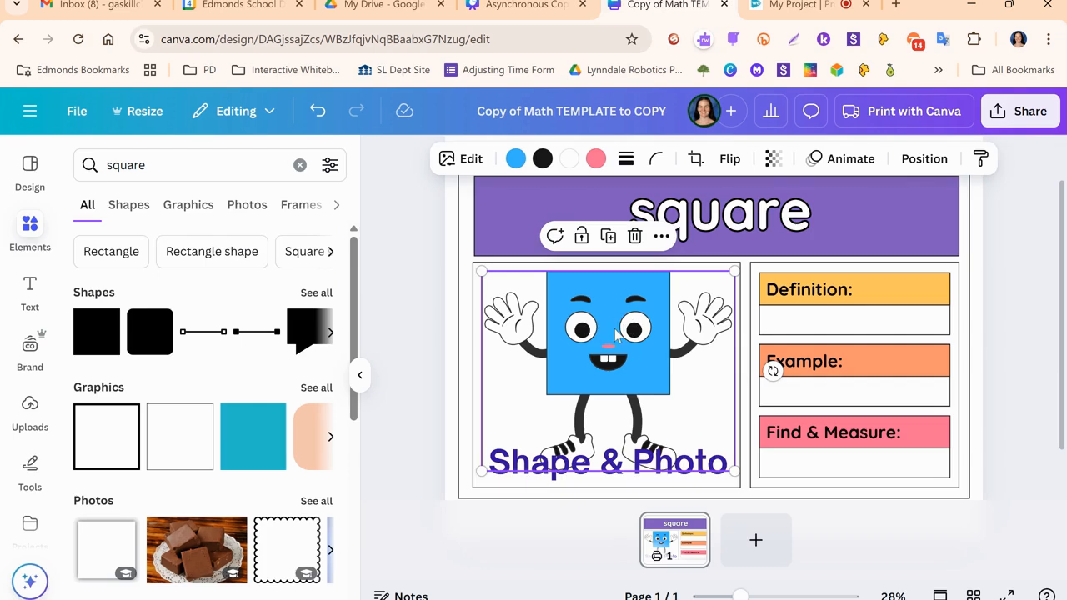
{"action": "key", "text": "Delete"}
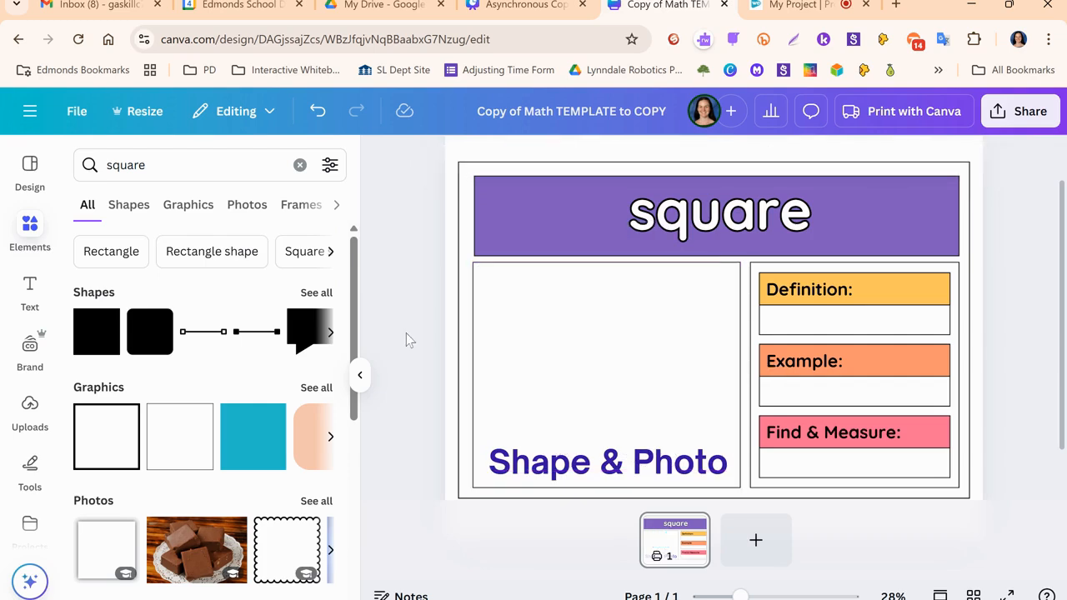
{"action": "left_click", "coordinate": [97, 341]}
{"action": "left_click_drag", "start_coordinate": [700, 317], "coordinate": [529, 306]}
{"action": "left_click_drag", "start_coordinate": [593, 382], "coordinate": [515, 301]}
{"action": "left_click", "coordinate": [576, 306]}
{"action": "left_click", "coordinate": [512, 300]}
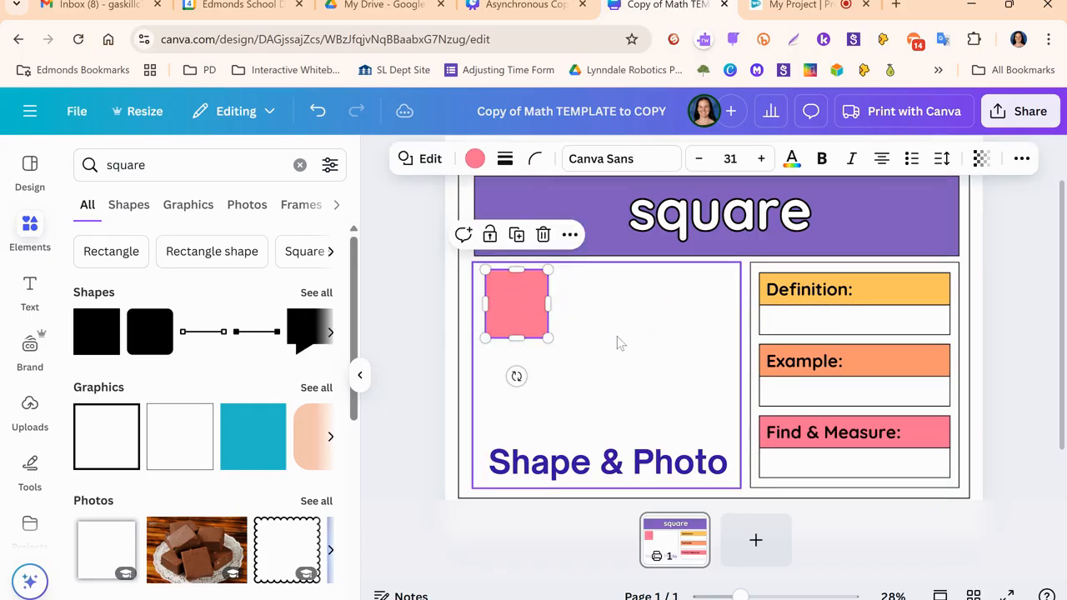
- Recolor the small square shape with the yellow document color #ffc75f
{"action": "left_click", "coordinate": [615, 336]}
{"action": "left_click", "coordinate": [531, 306]}
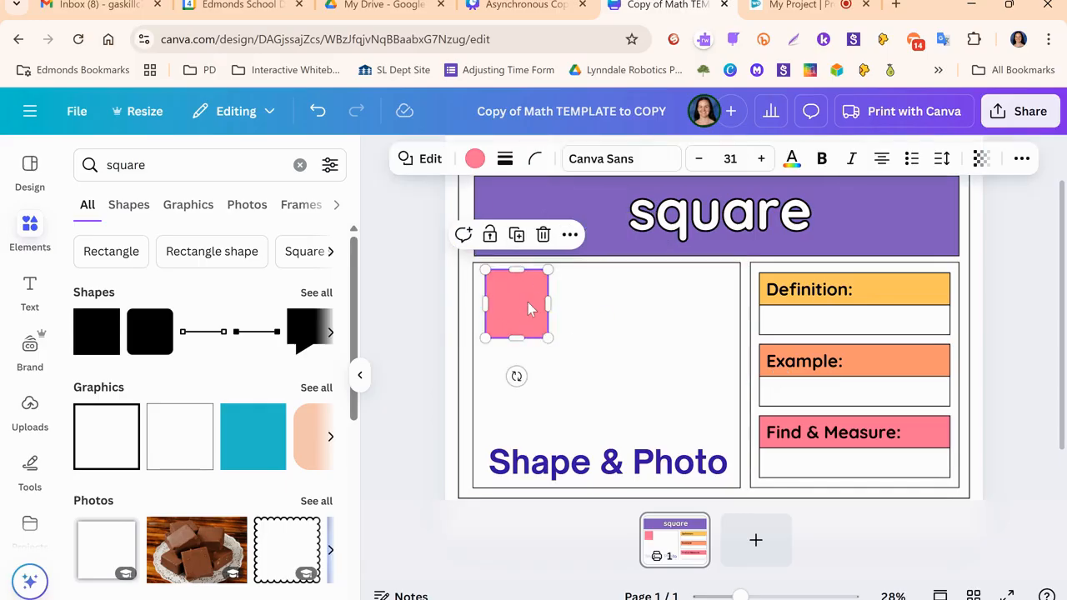
{"action": "left_click", "coordinate": [475, 160]}
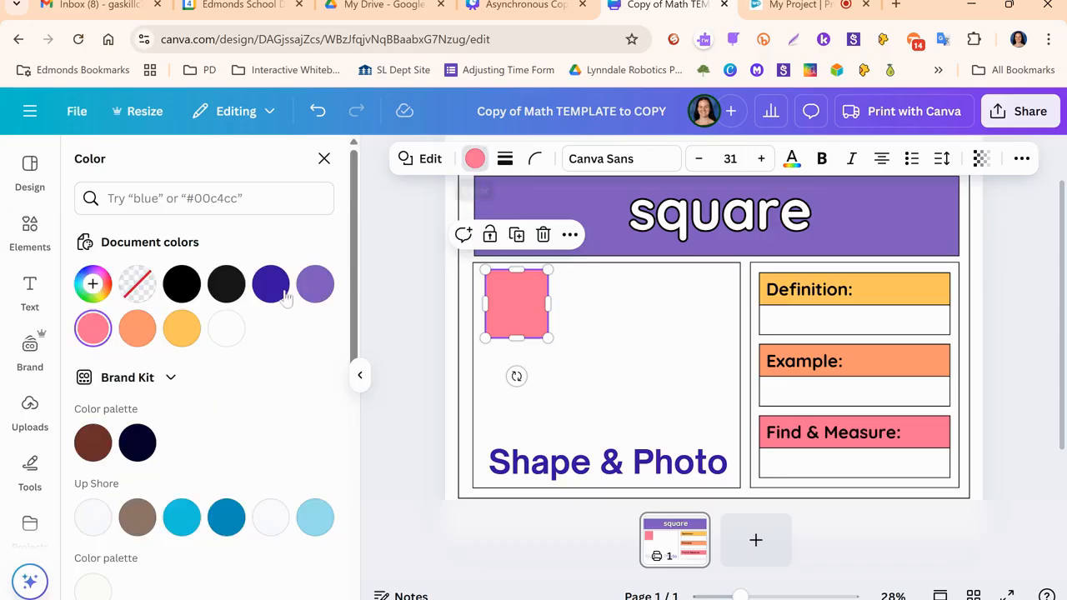
{"action": "left_click", "coordinate": [182, 328]}
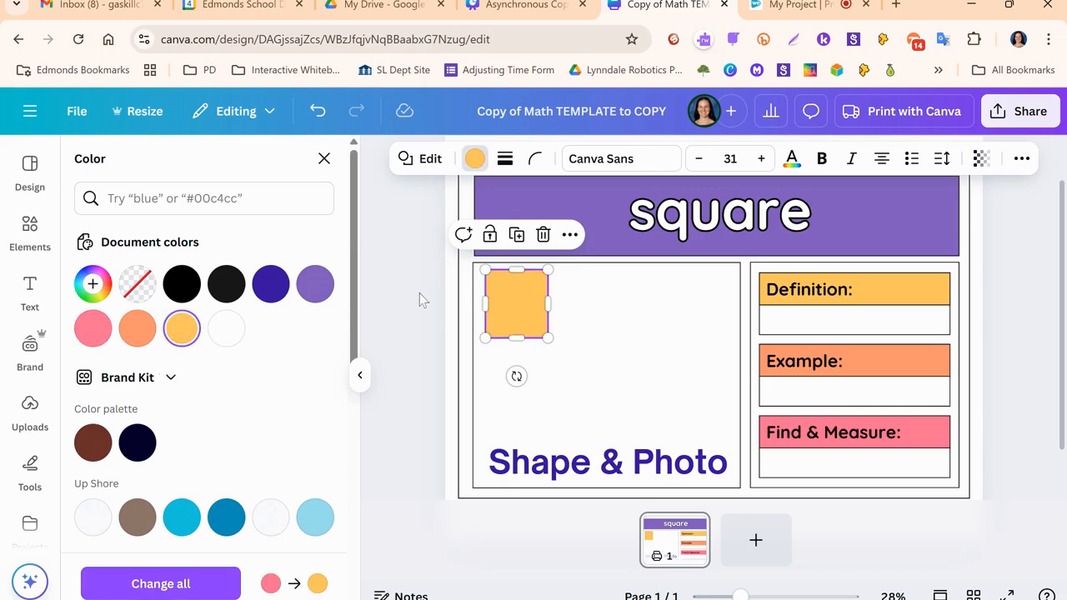
{"action": "key", "text": "Escape"}
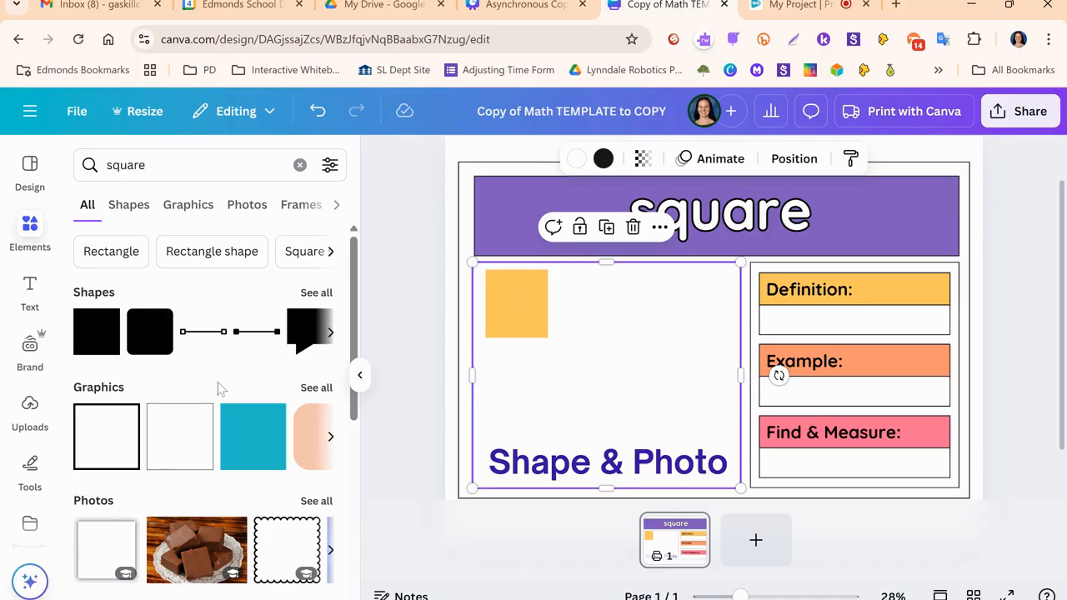
- Browse the "square" photo results and add the photo of the square clock in front of colorful tiles
{"action": "scroll", "coordinate": [215, 379], "scroll_direction": "down", "scroll_amount": 3}
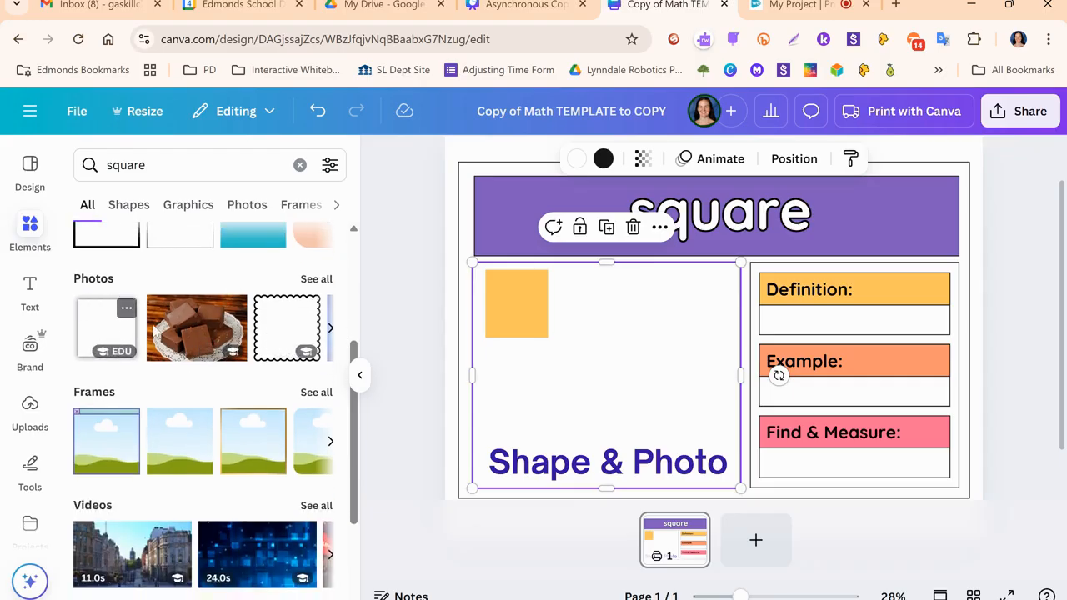
{"action": "left_click", "coordinate": [316, 279]}
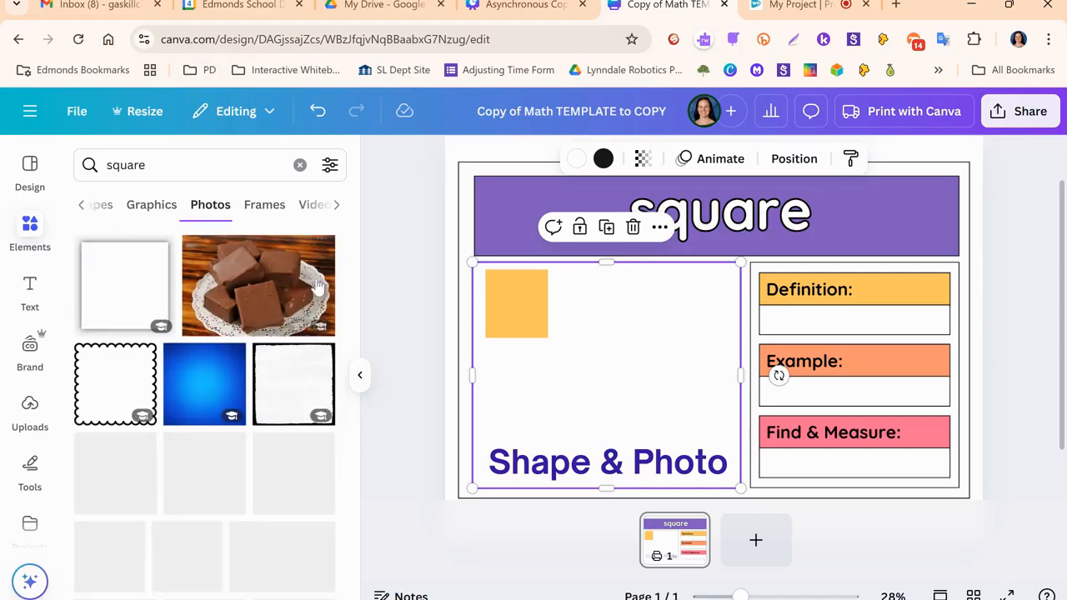
{"action": "scroll", "coordinate": [261, 375], "scroll_direction": "down", "scroll_amount": 2}
{"action": "scroll", "coordinate": [261, 380], "scroll_direction": "down", "scroll_amount": 5}
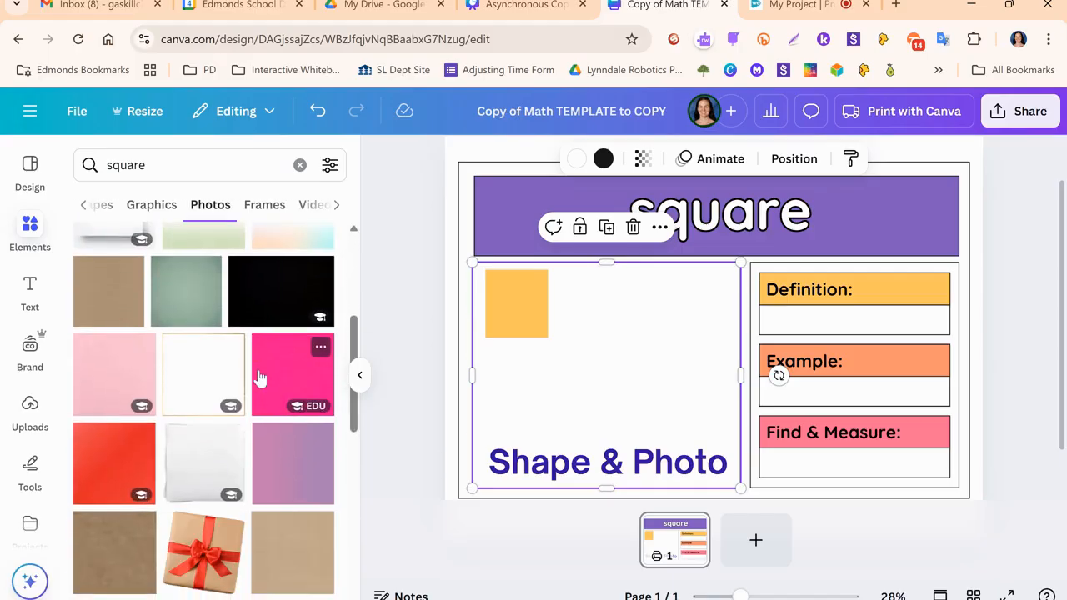
{"action": "scroll", "coordinate": [251, 369], "scroll_direction": "down", "scroll_amount": 10}
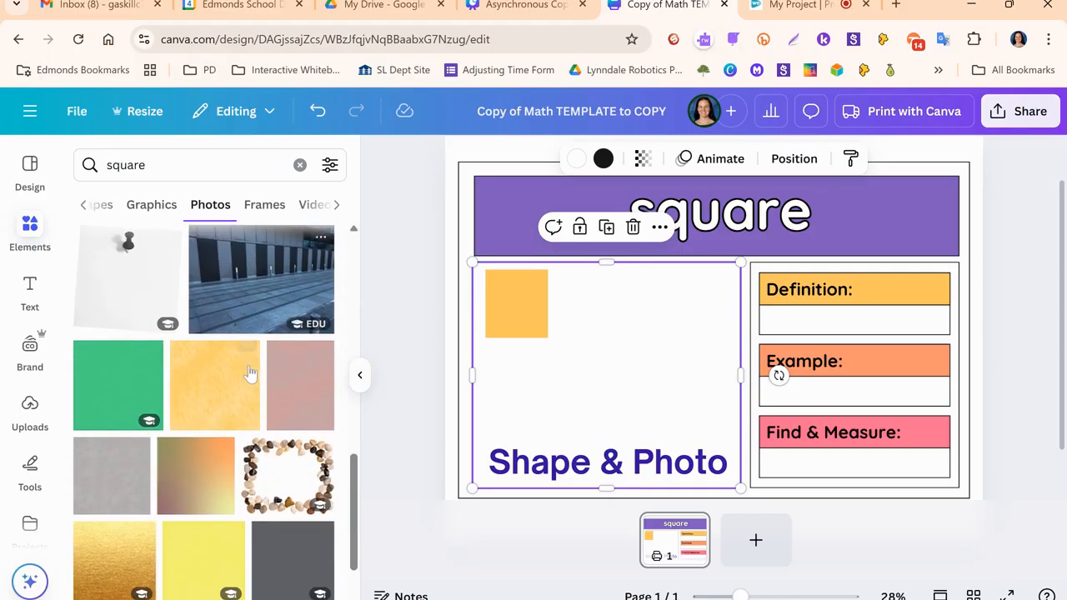
{"action": "scroll", "coordinate": [241, 368], "scroll_direction": "down", "scroll_amount": 2}
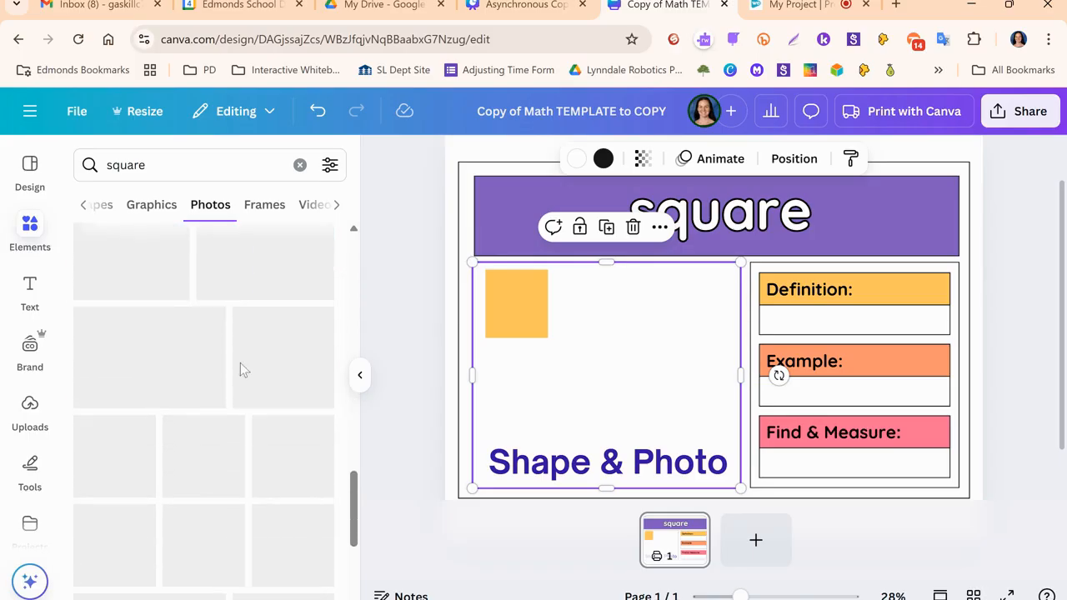
{"action": "scroll", "coordinate": [236, 359], "scroll_direction": "down", "scroll_amount": 3}
{"action": "scroll", "coordinate": [233, 354], "scroll_direction": "down", "scroll_amount": 5}
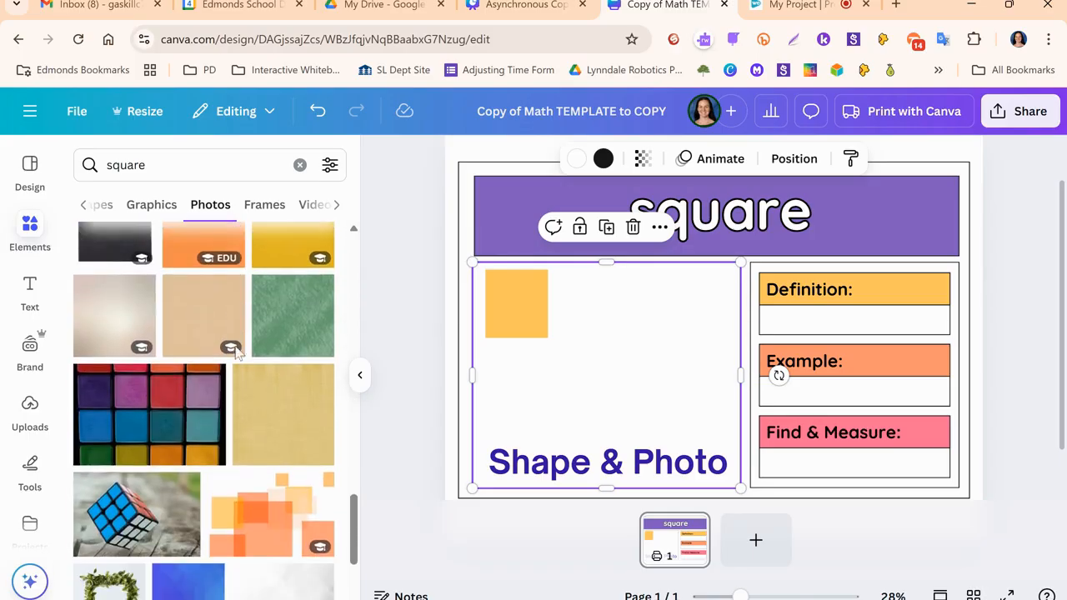
{"action": "scroll", "coordinate": [225, 337], "scroll_direction": "down", "scroll_amount": 5}
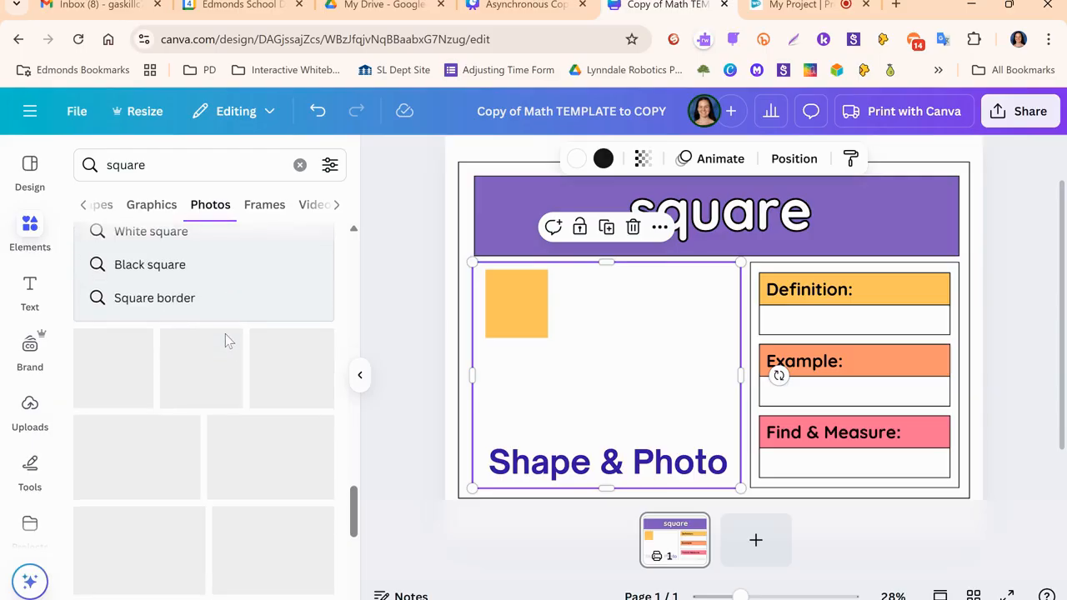
{"action": "scroll", "coordinate": [221, 325], "scroll_direction": "down", "scroll_amount": 4}
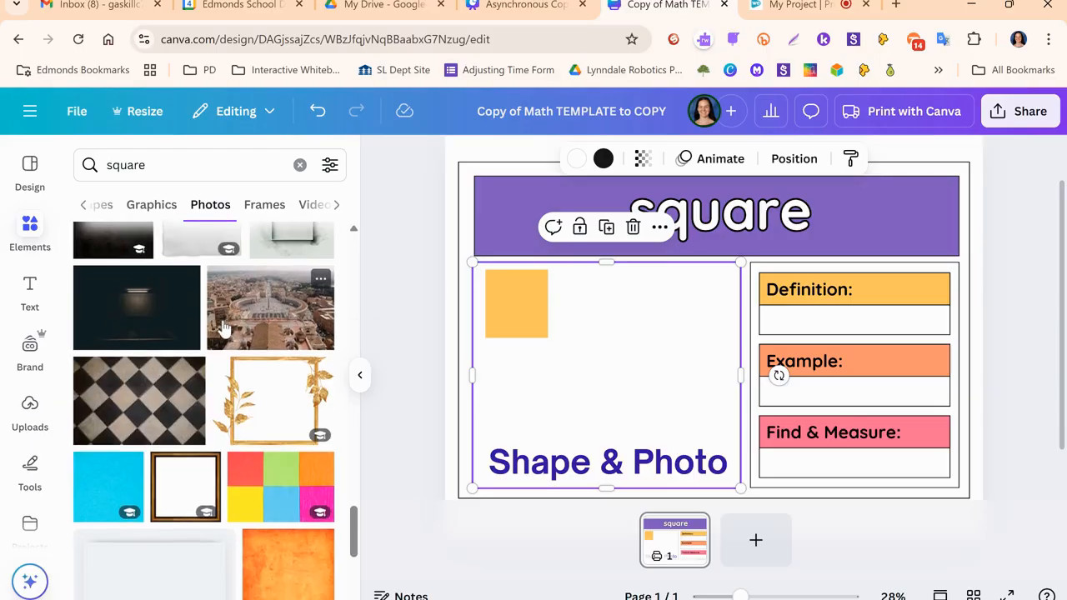
{"action": "scroll", "coordinate": [222, 330], "scroll_direction": "down", "scroll_amount": 2}
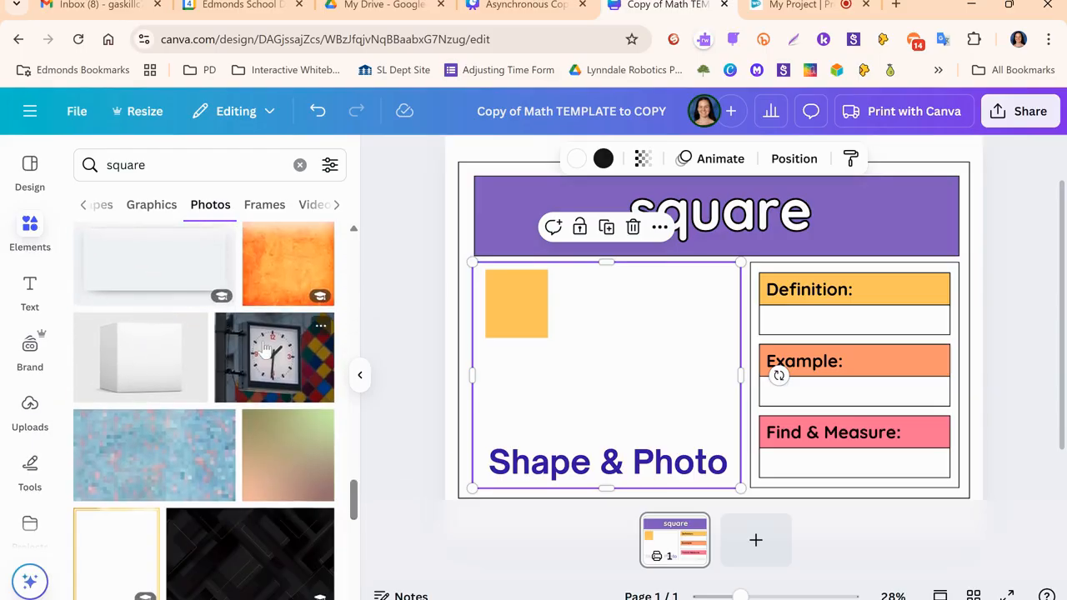
{"action": "left_click", "coordinate": [263, 350]}
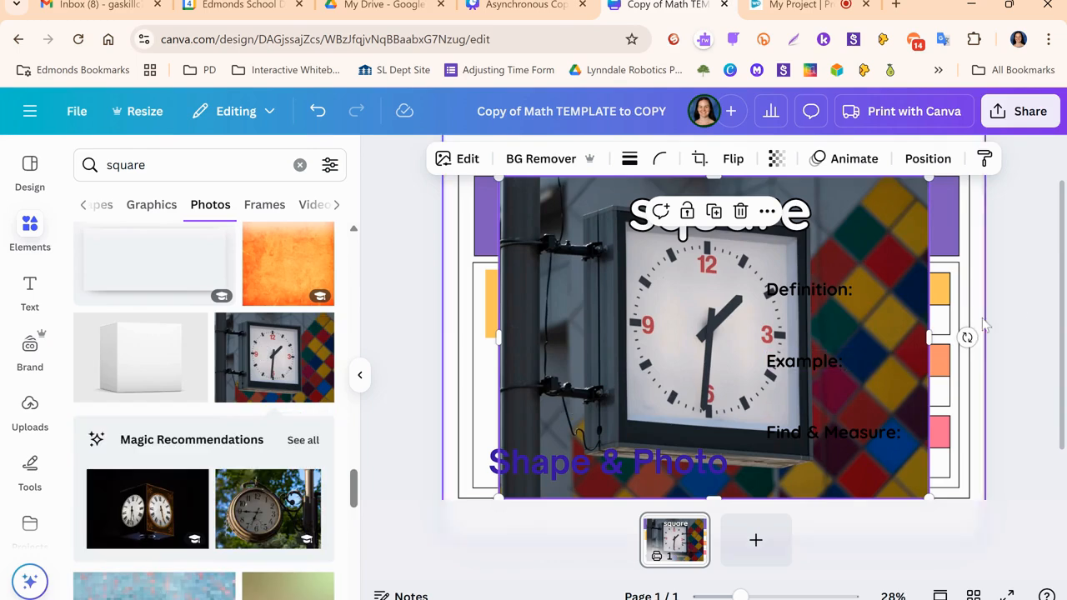
- Shrink the clock photo and position it beside the yellow square in the large picture box
{"action": "scroll", "coordinate": [1029, 303], "scroll_direction": "up", "scroll_amount": 1}
{"action": "left_click_drag", "start_coordinate": [929, 229], "coordinate": [650, 438]}
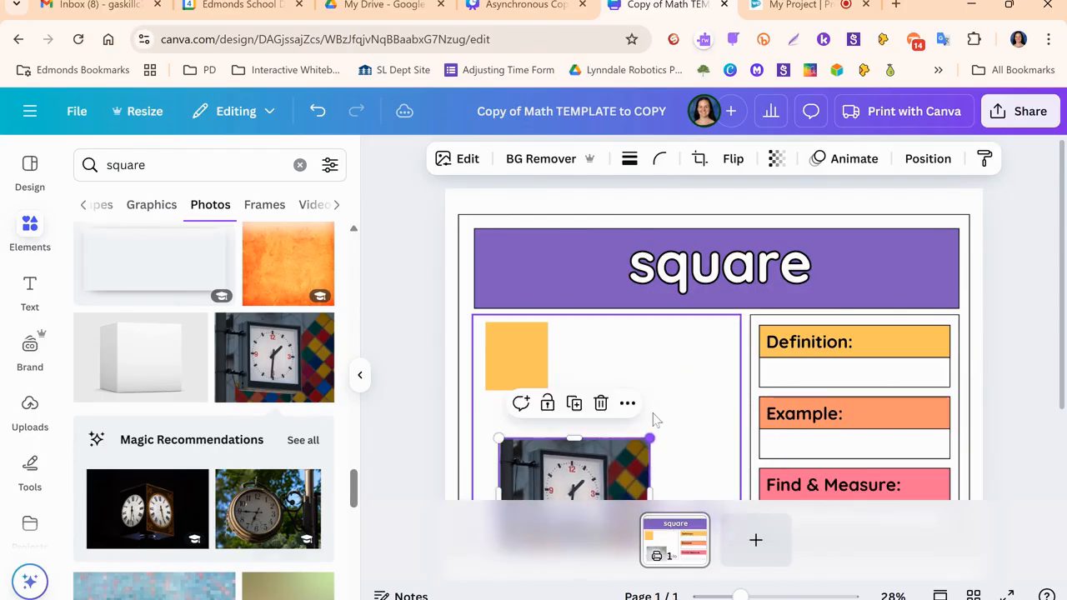
{"action": "scroll", "coordinate": [700, 395], "scroll_direction": "down", "scroll_amount": 2}
{"action": "left_click_drag", "start_coordinate": [611, 353], "coordinate": [670, 266]}
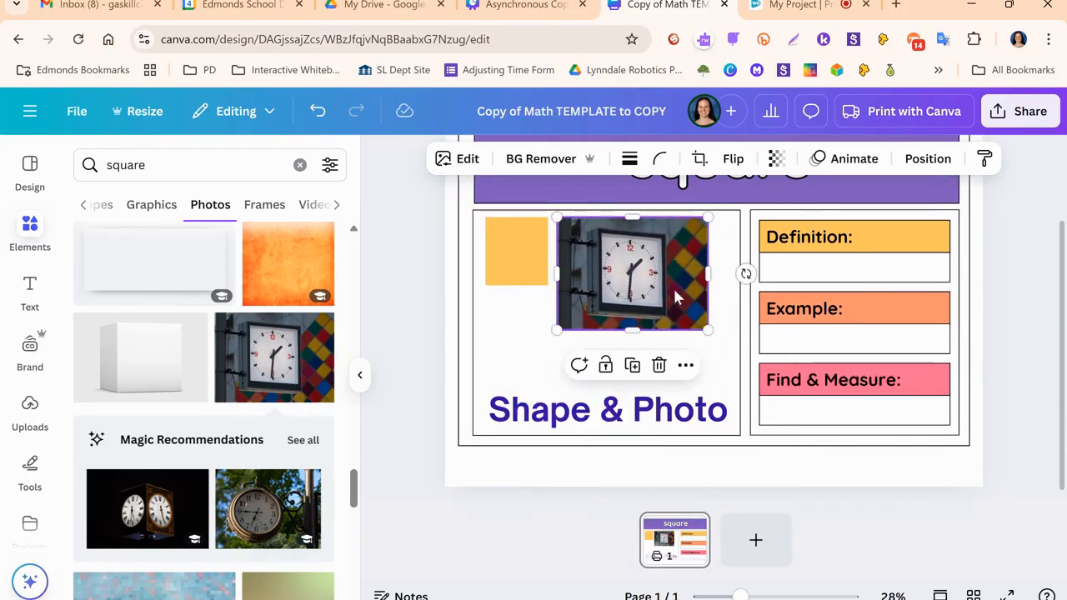
{"action": "left_click_drag", "start_coordinate": [708, 329], "coordinate": [657, 288]}
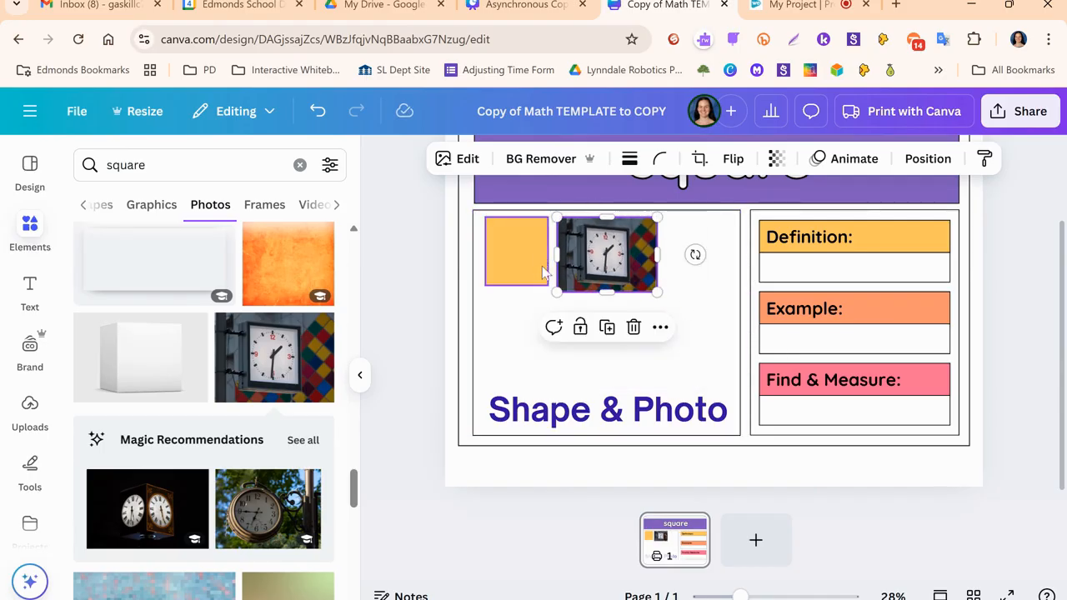
- Crop the clock photo tightly around the square clock and move it closer to the yellow square
{"action": "left_click_drag", "start_coordinate": [657, 254], "coordinate": [634, 253]}
{"action": "left_click_drag", "start_coordinate": [558, 256], "coordinate": [605, 225]}
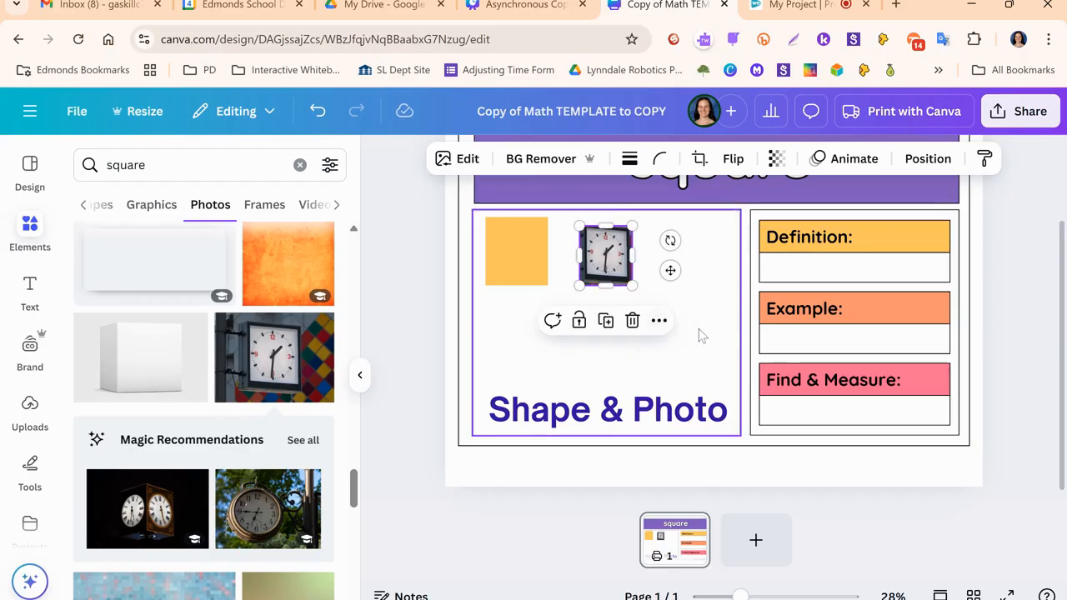
{"action": "left_click", "coordinate": [611, 265]}
{"action": "left_click_drag", "start_coordinate": [611, 266], "coordinate": [585, 263]}
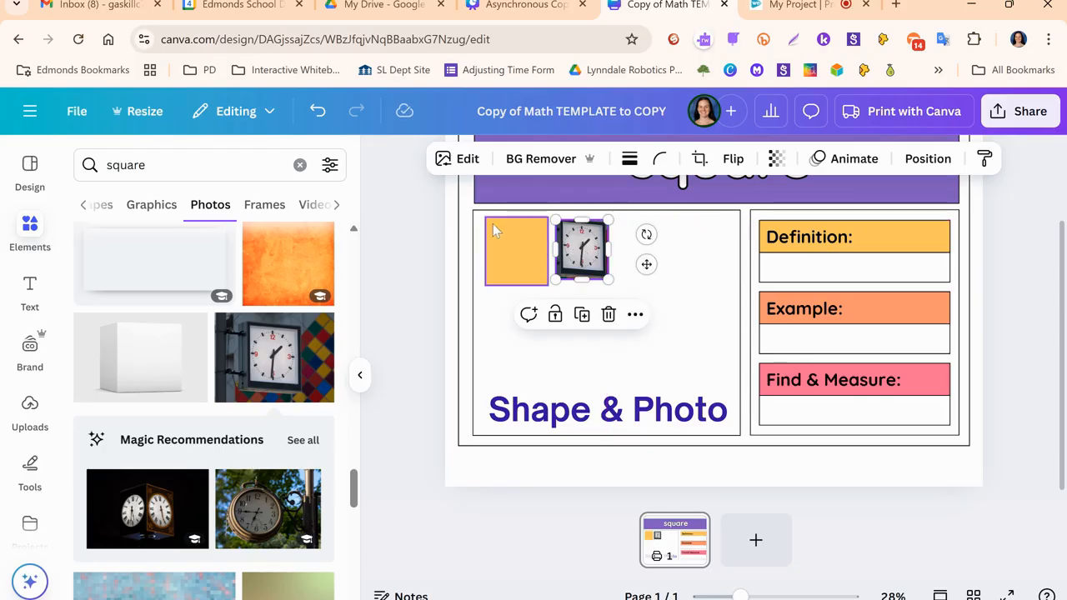
{"action": "left_click", "coordinate": [690, 276]}
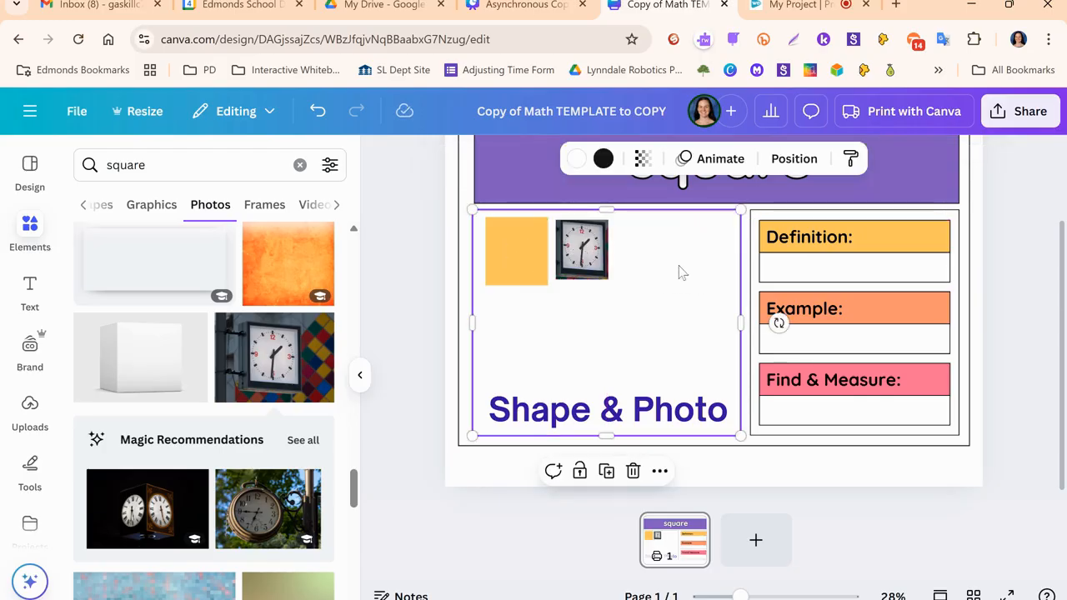
{"action": "scroll", "coordinate": [691, 276], "scroll_direction": "up", "scroll_amount": 1}
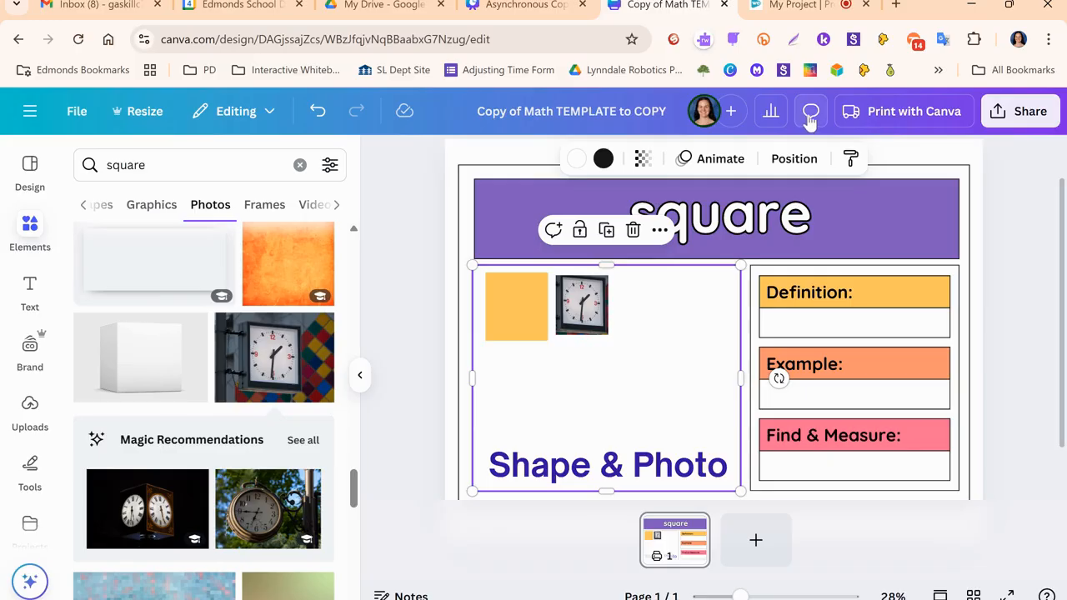
- Switch to the Asynchronous Copy of Elevate Student Voice presentation, review the Background instructions on page 20, and return to the math template design
{"action": "left_click", "coordinate": [529, 5]}
{"action": "scroll", "coordinate": [959, 301], "scroll_direction": "down", "scroll_amount": 5}
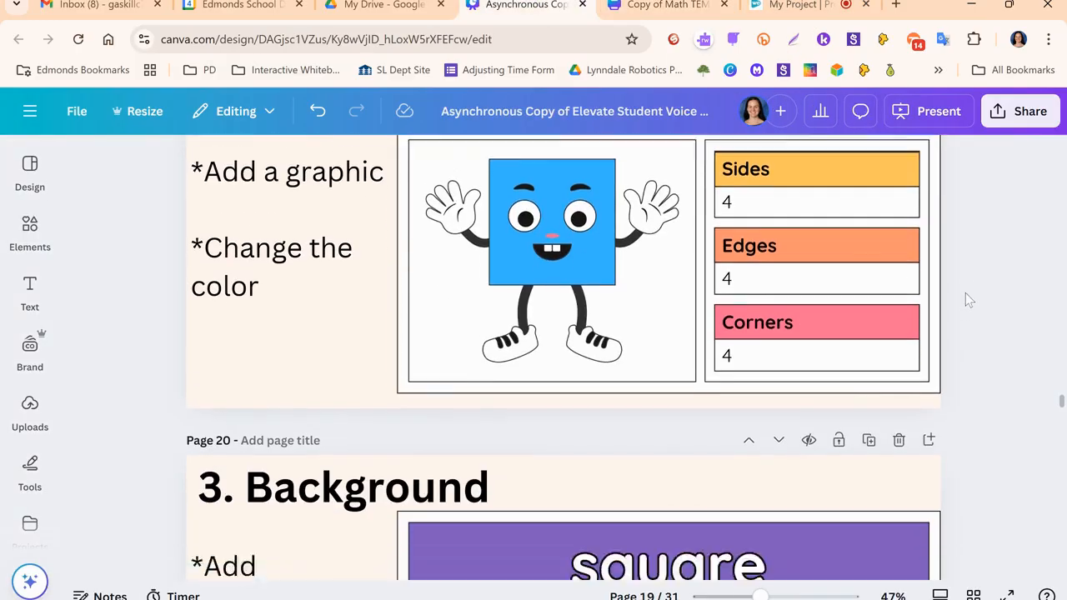
{"action": "scroll", "coordinate": [959, 290], "scroll_direction": "down", "scroll_amount": 2}
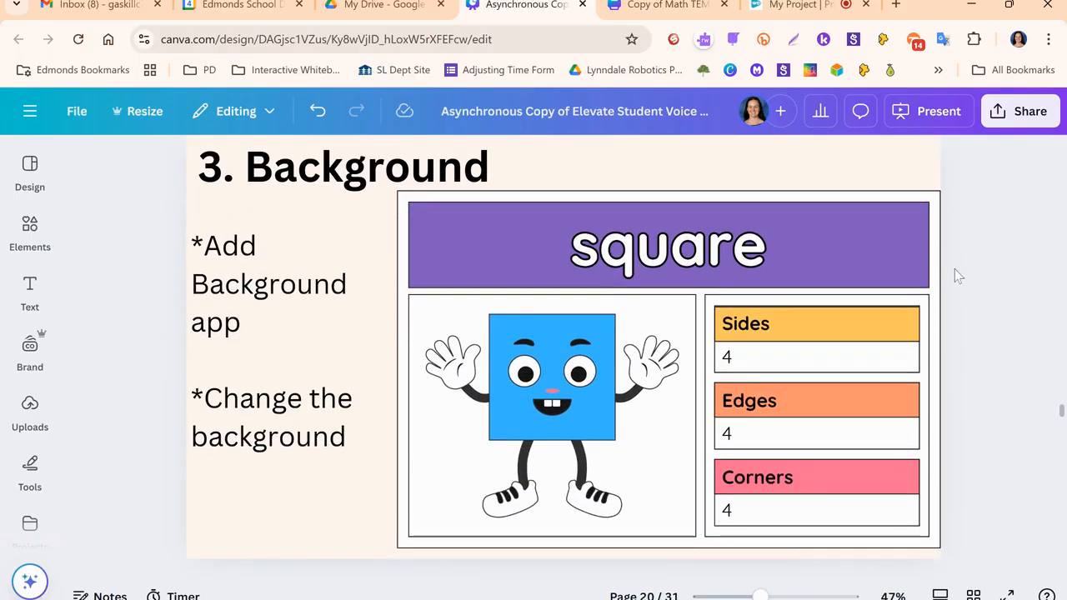
{"action": "left_click", "coordinate": [660, 7]}
{"action": "left_click", "coordinate": [1026, 265]}
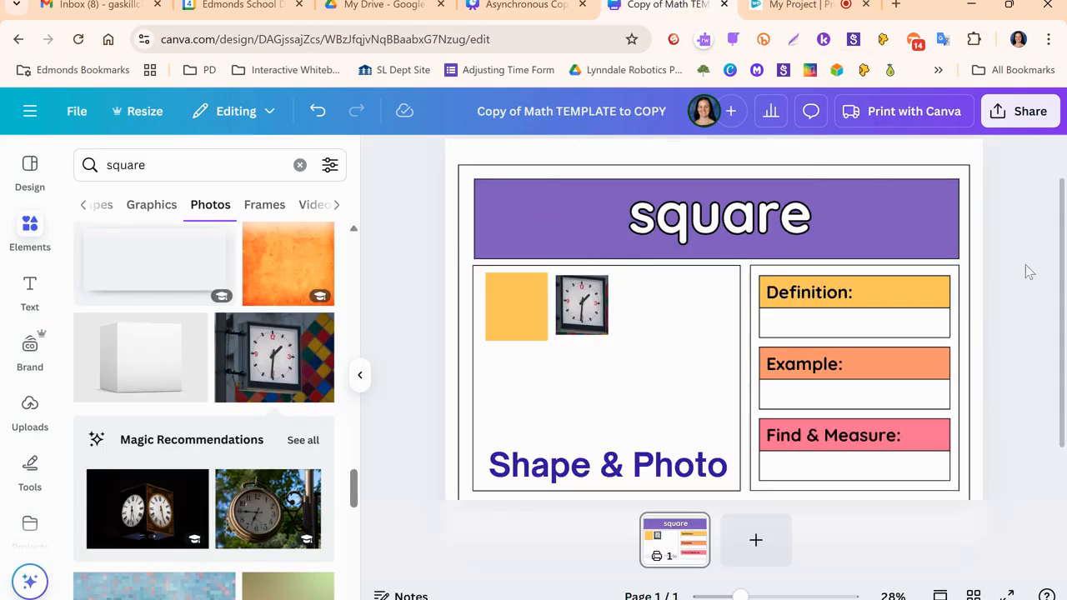
- Change the page background behind the math template to the pink document color
{"action": "left_click", "coordinate": [360, 374]}
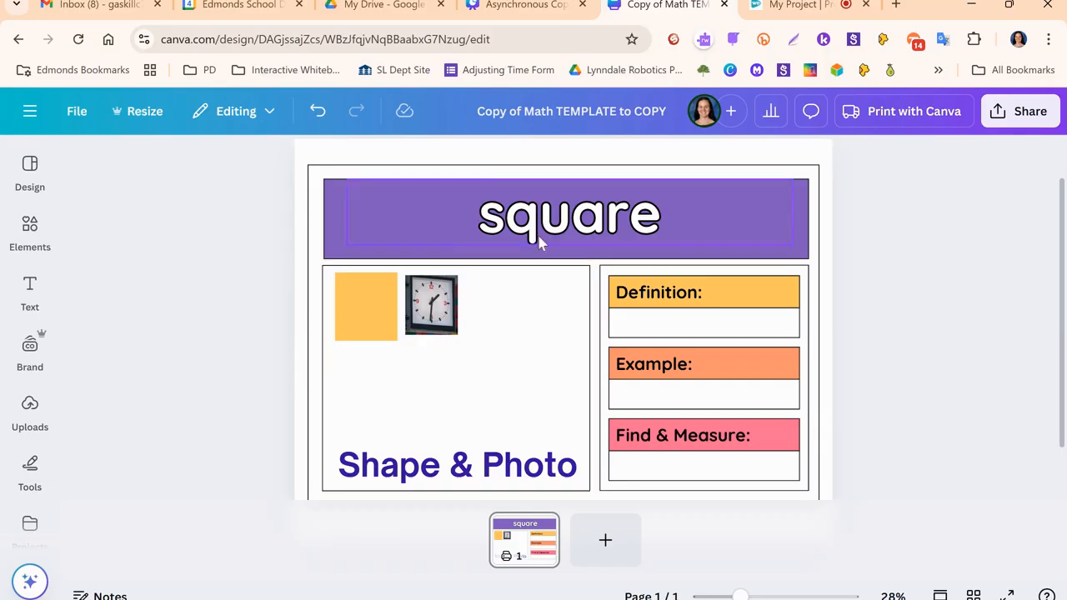
{"action": "left_click", "coordinate": [323, 158]}
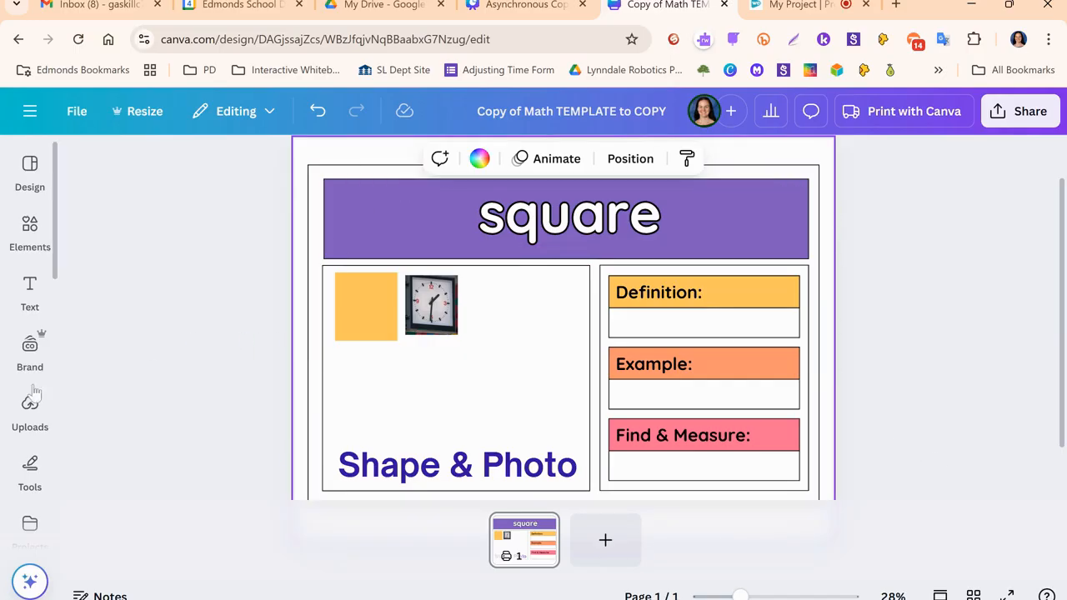
{"action": "left_click", "coordinate": [30, 293]}
{"action": "left_click", "coordinate": [30, 232]}
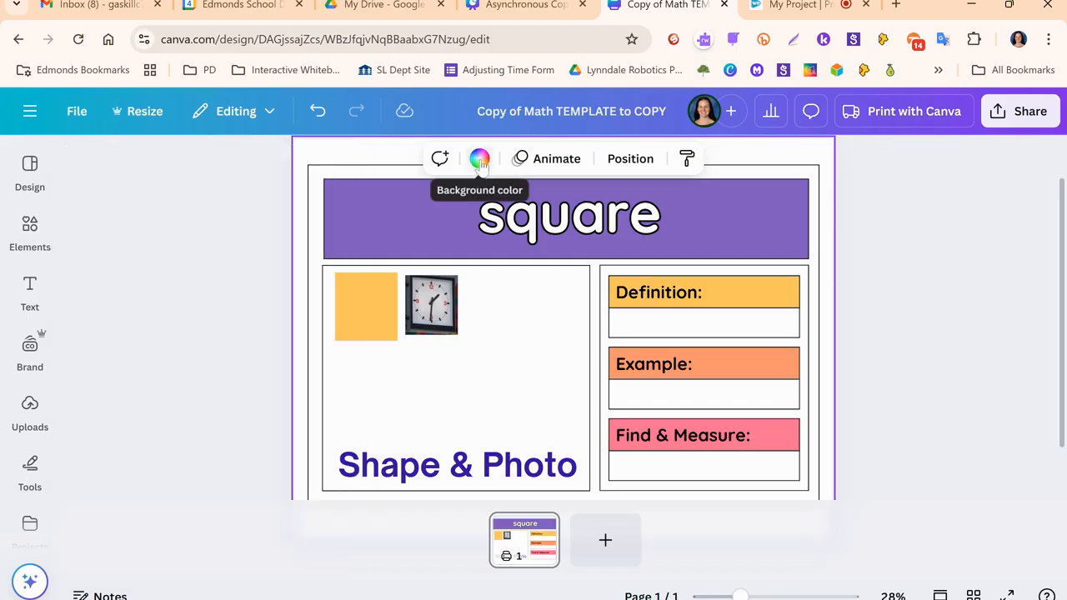
{"action": "left_click", "coordinate": [480, 160]}
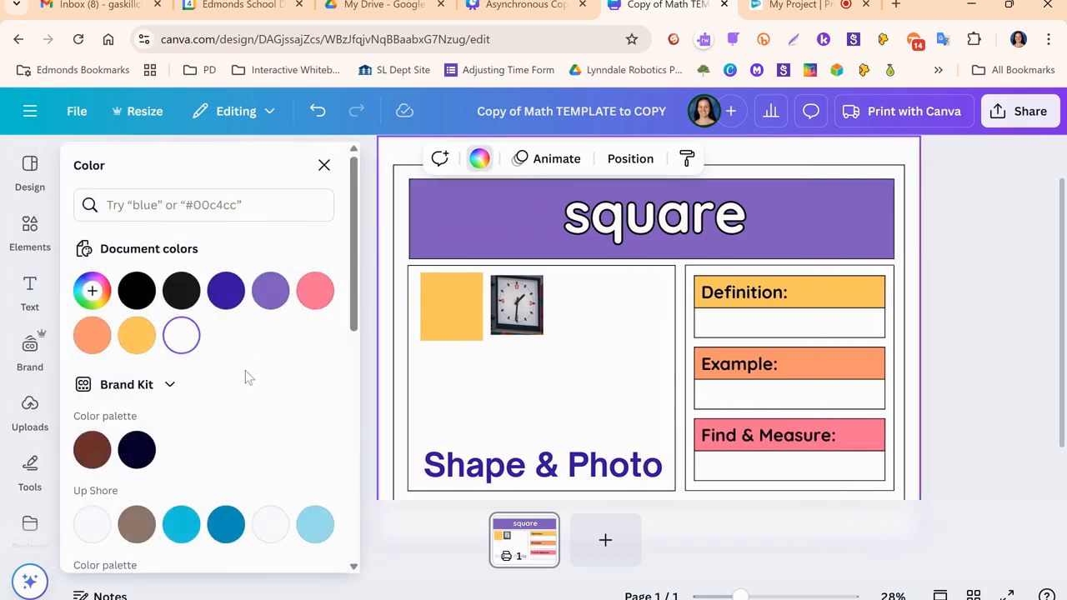
{"action": "left_click", "coordinate": [317, 292]}
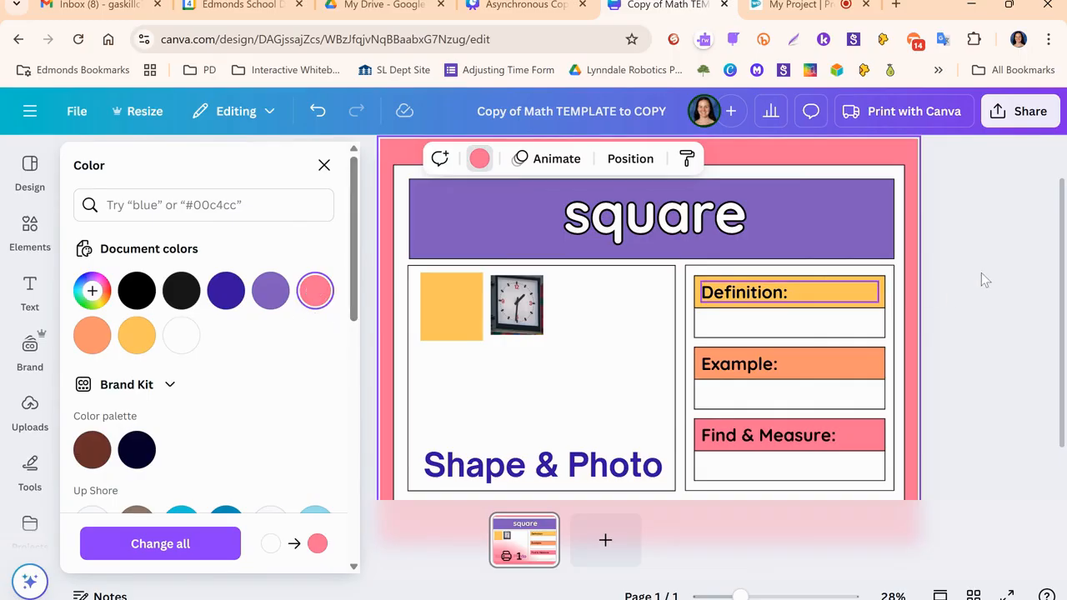
{"action": "left_click", "coordinate": [892, 265]}
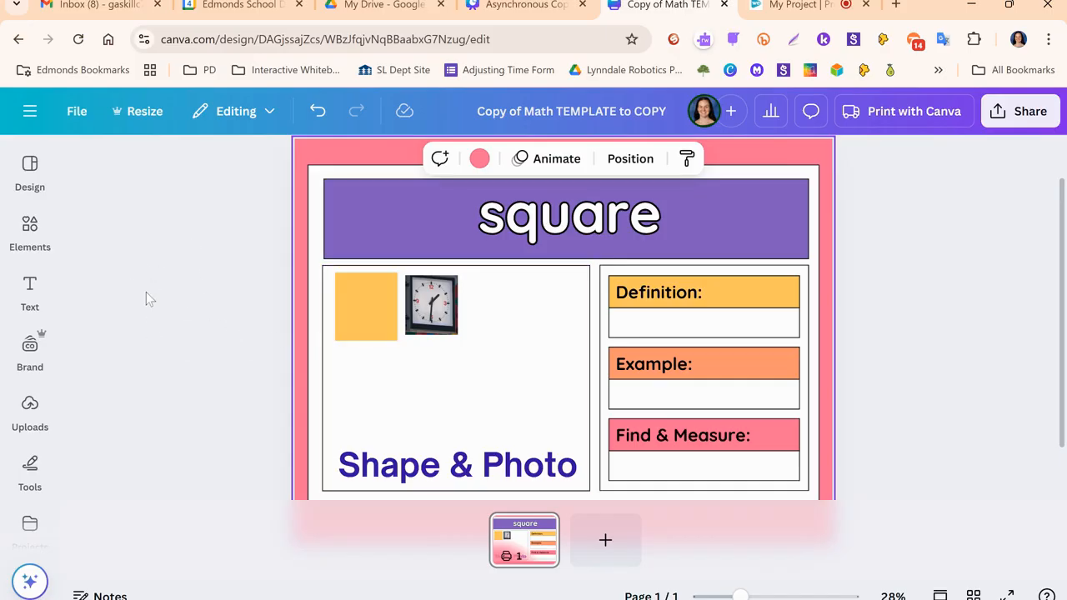
- Find the Background app among the Canva apps and open it for the design
{"action": "scroll", "coordinate": [29, 306], "scroll_direction": "down", "scroll_amount": 2}
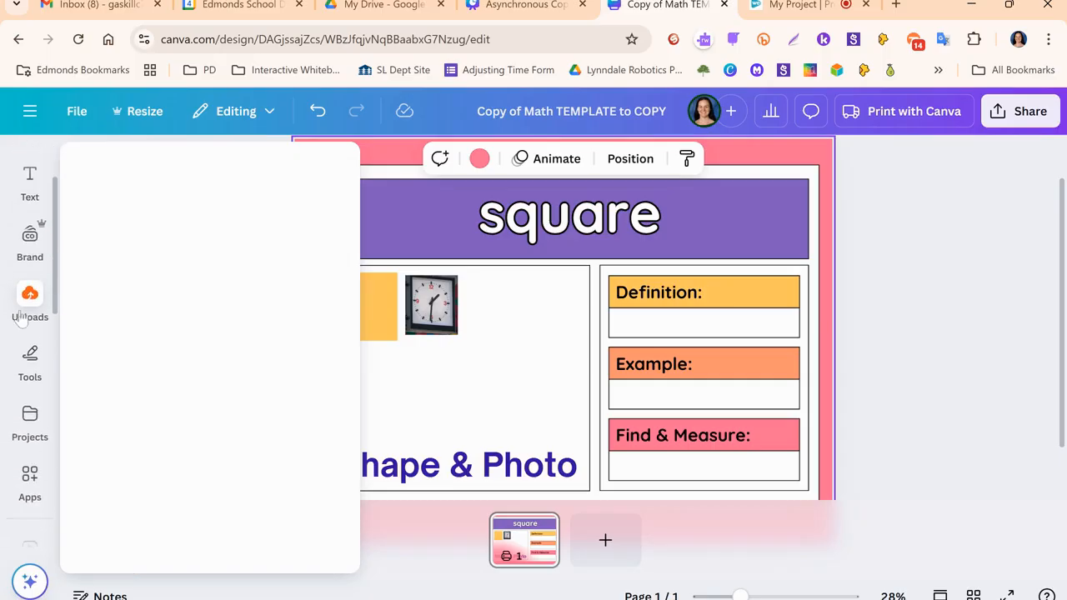
{"action": "mouse_move", "coordinate": [18, 321]}
{"action": "mouse_move", "coordinate": [30, 451]}
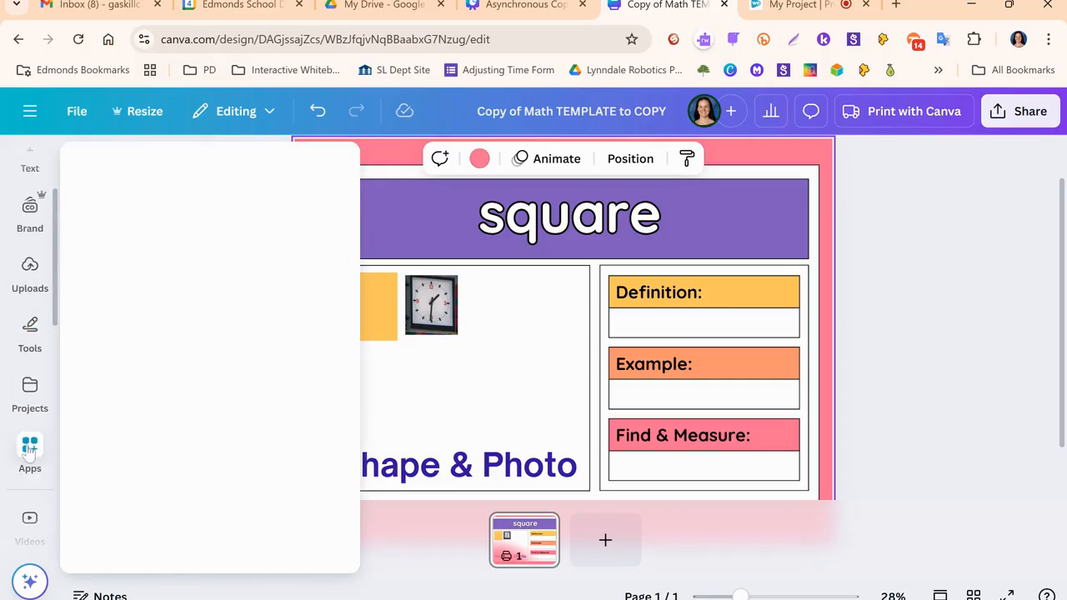
{"action": "scroll", "coordinate": [217, 326], "scroll_direction": "down", "scroll_amount": 6}
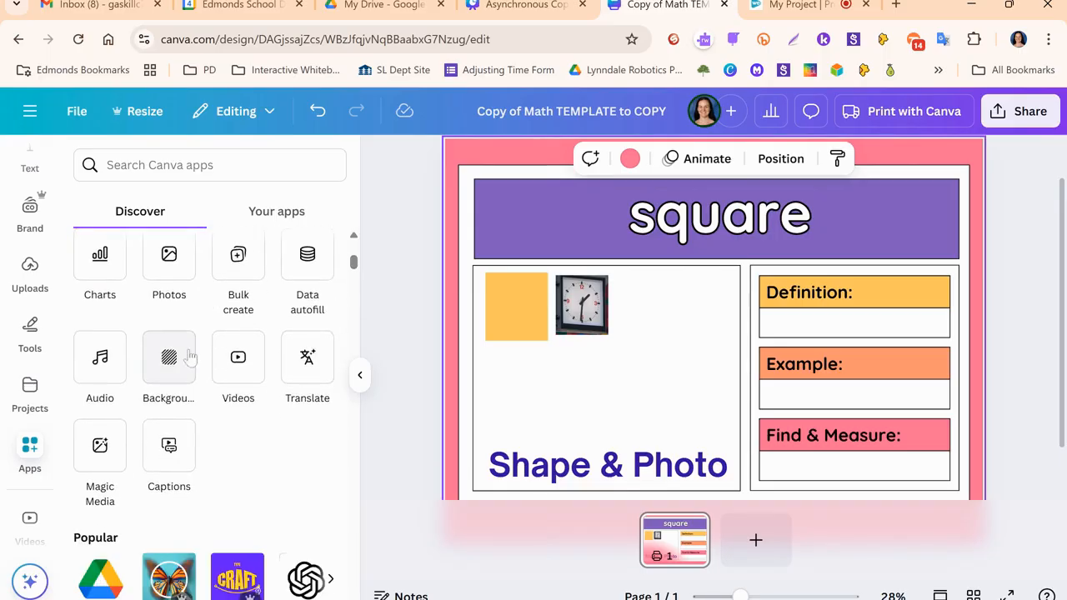
{"action": "left_click", "coordinate": [168, 358]}
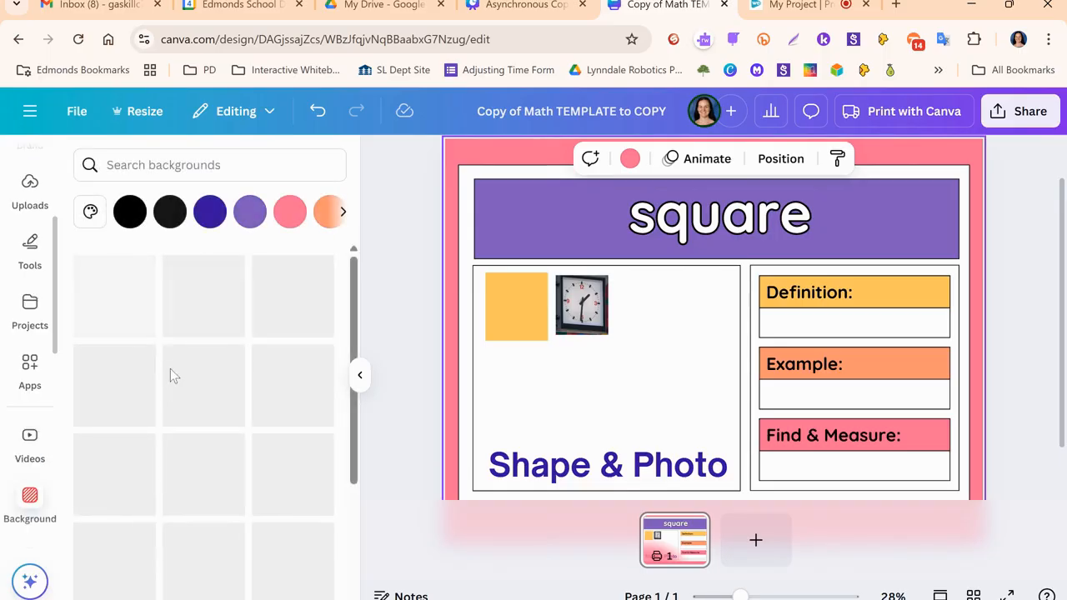
- Browse the available background images, including patterns, gradients, flowers and nature, and return to the design without applying one
{"action": "scroll", "coordinate": [241, 323], "scroll_direction": "down", "scroll_amount": 3}
{"action": "scroll", "coordinate": [241, 325], "scroll_direction": "up", "scroll_amount": 2}
{"action": "scroll", "coordinate": [229, 311], "scroll_direction": "down", "scroll_amount": 5}
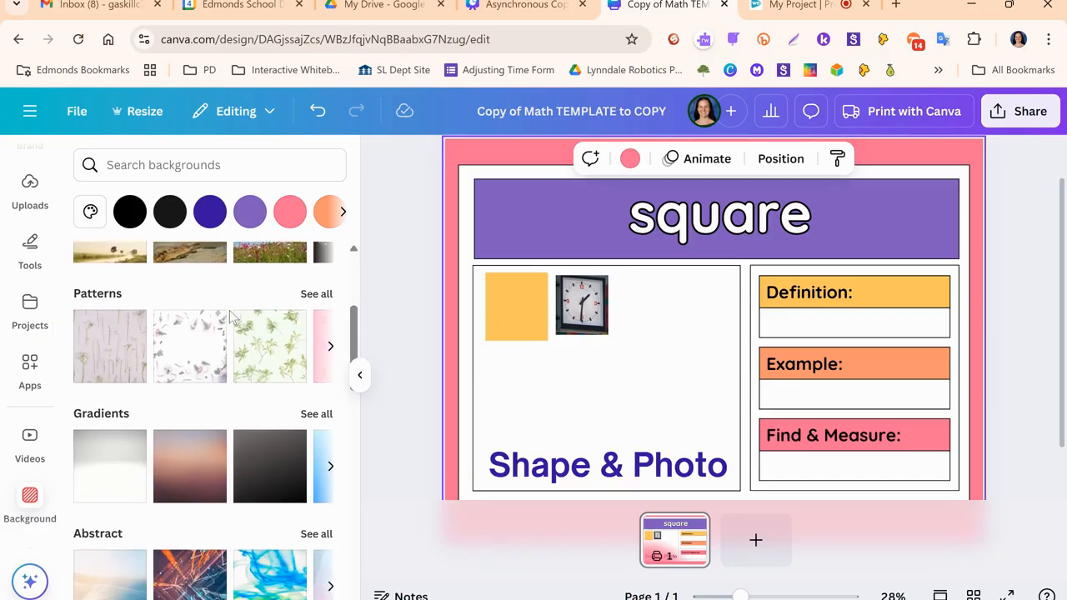
{"action": "scroll", "coordinate": [215, 312], "scroll_direction": "down", "scroll_amount": 6}
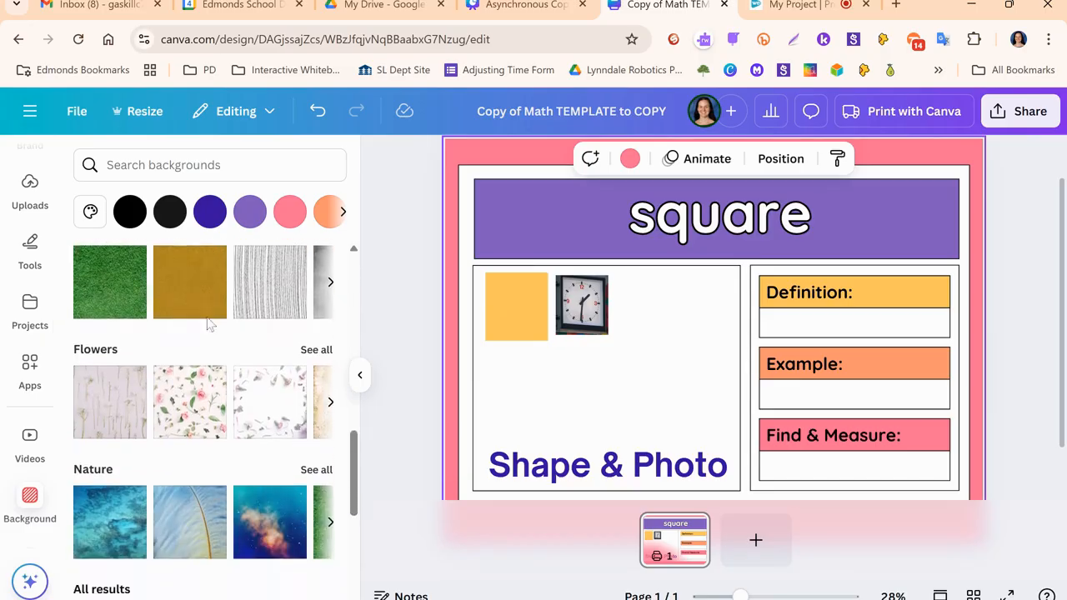
{"action": "scroll", "coordinate": [207, 374], "scroll_direction": "down", "scroll_amount": 1}
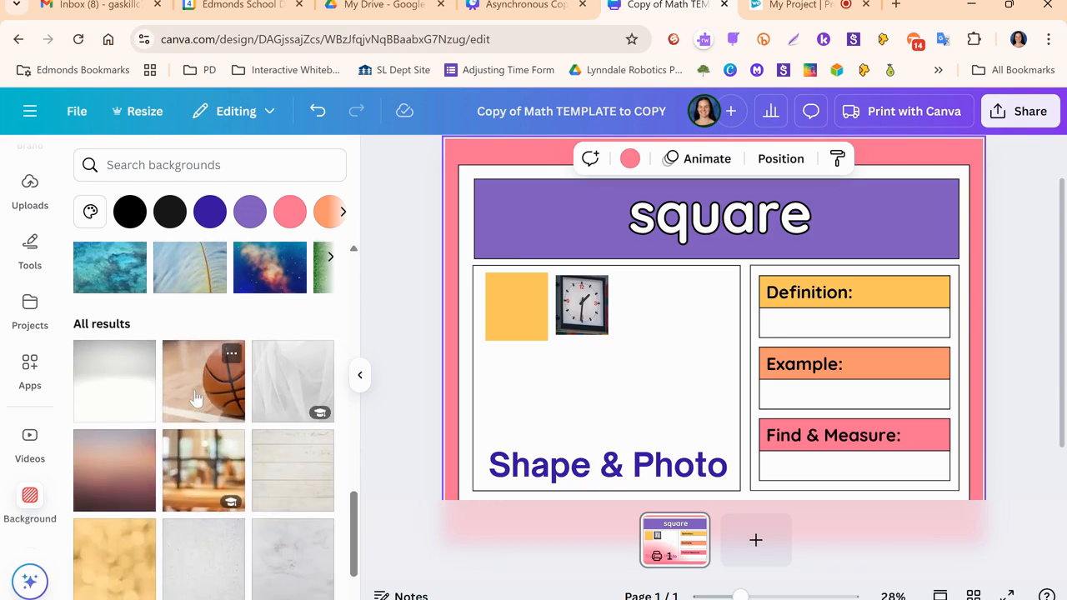
{"action": "scroll", "coordinate": [192, 384], "scroll_direction": "up", "scroll_amount": 4}
{"action": "scroll", "coordinate": [179, 382], "scroll_direction": "up", "scroll_amount": 10}
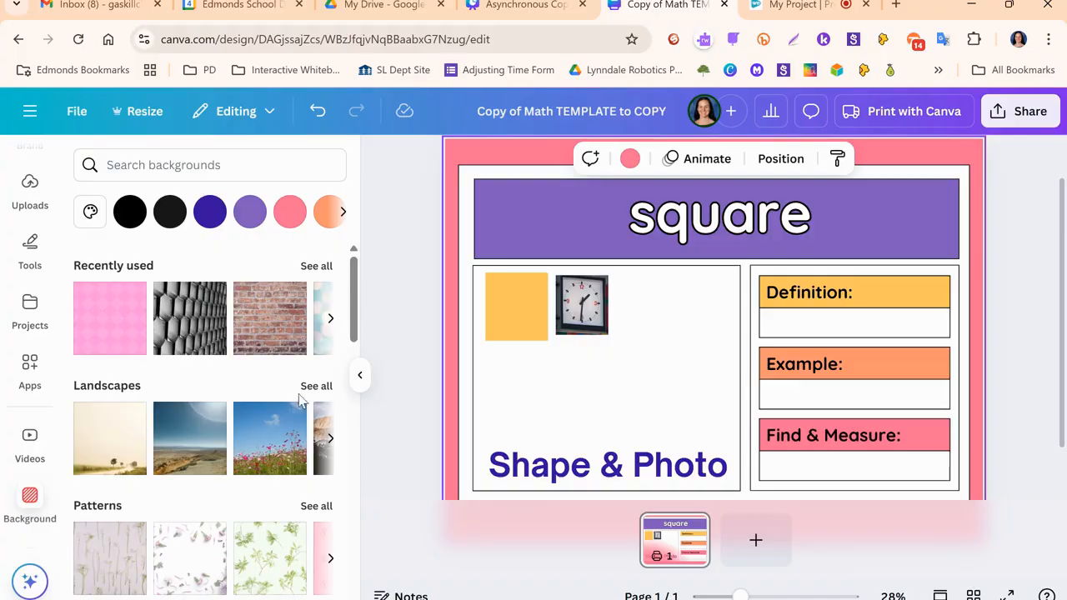
{"action": "left_click", "coordinate": [360, 377]}
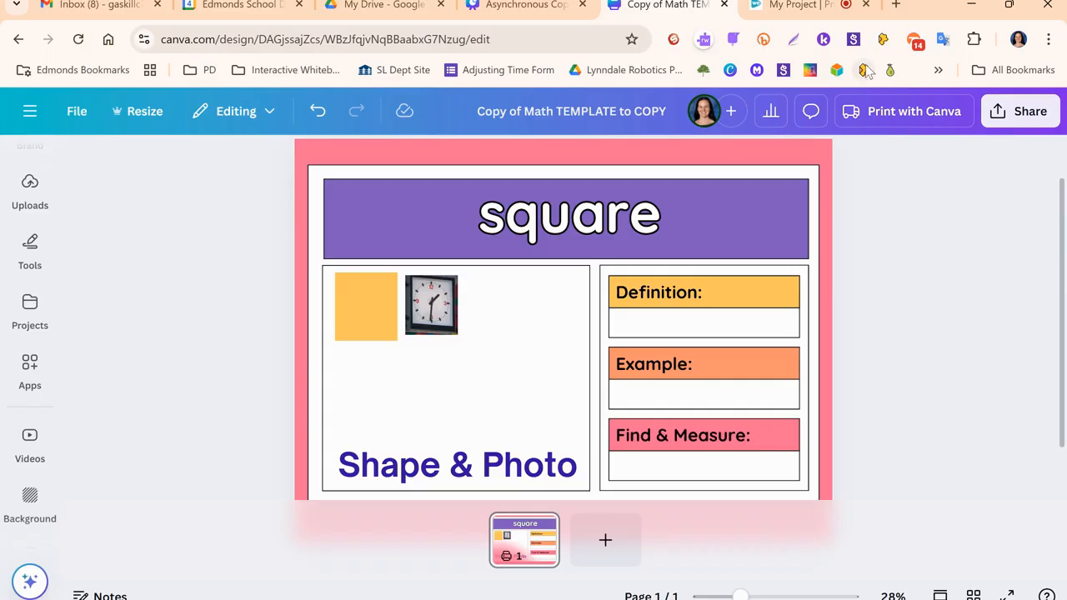
- Switch to the Asynchronous Copy of Elevate Student Voice presentation, review the Video / Recording instructions on page 21, and return to the math template
{"action": "left_click", "coordinate": [543, 4]}
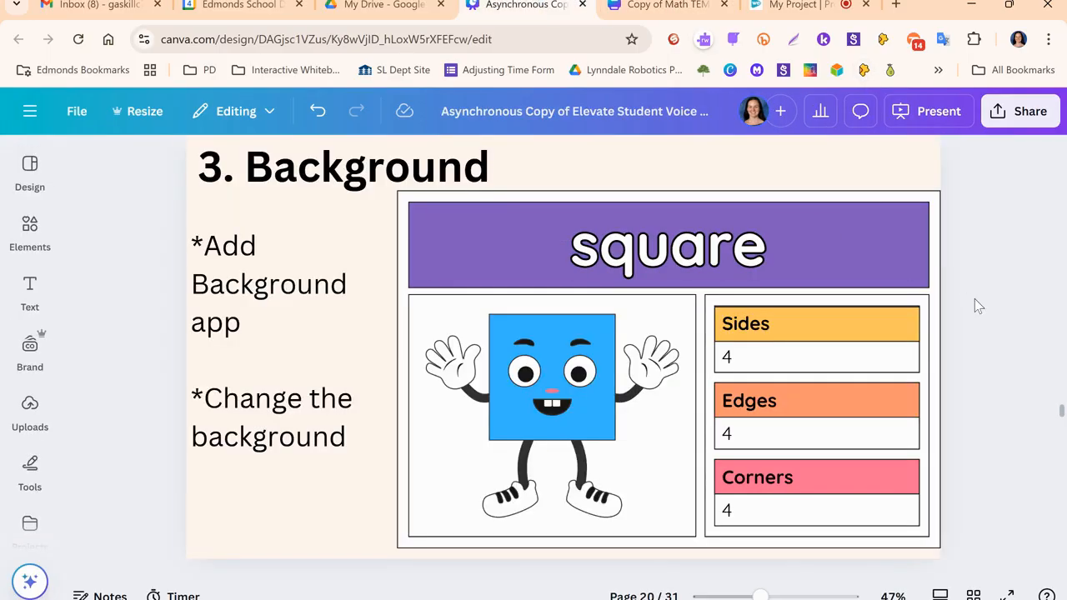
{"action": "scroll", "coordinate": [973, 299], "scroll_direction": "down", "scroll_amount": 5}
{"action": "scroll", "coordinate": [974, 291], "scroll_direction": "down", "scroll_amount": 3}
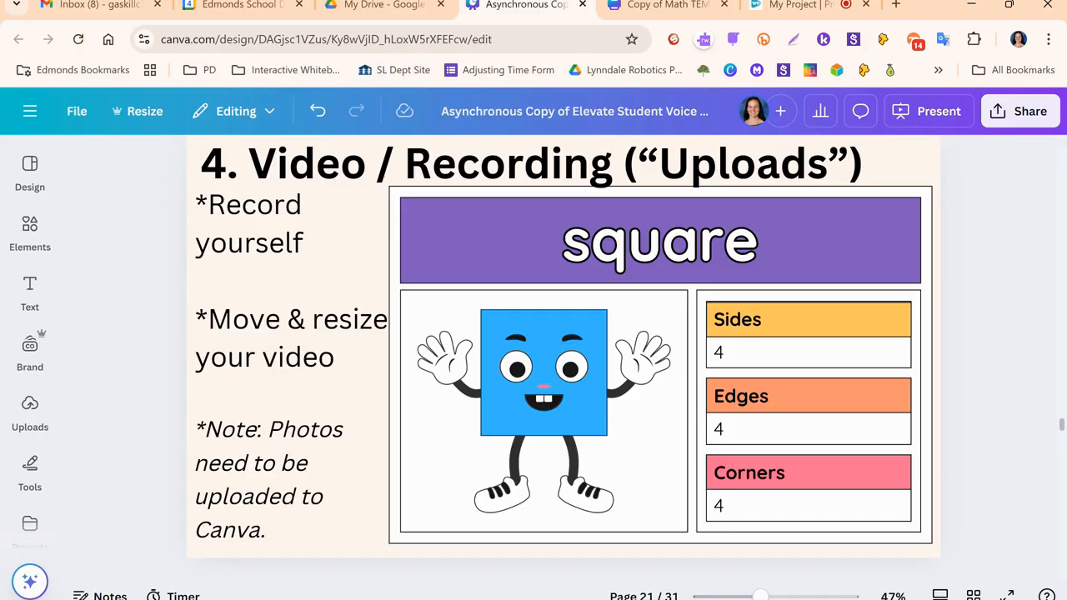
{"action": "left_click", "coordinate": [677, 6]}
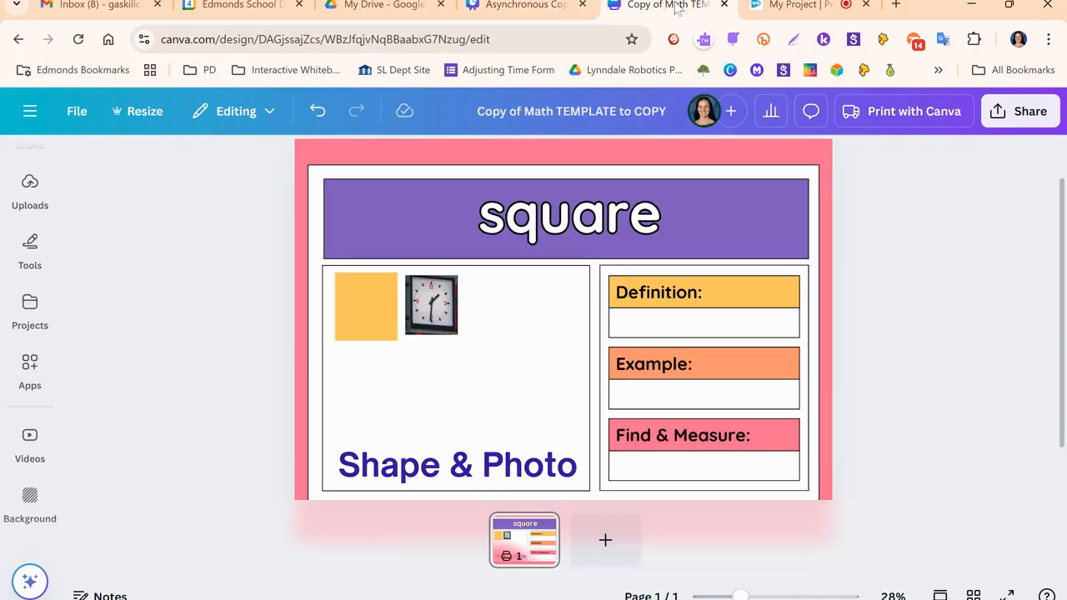
- Start a self-recording from the uploads and review the recording studio's camera and microphone settings
{"action": "scroll", "coordinate": [29, 290], "scroll_direction": "up", "scroll_amount": 3}
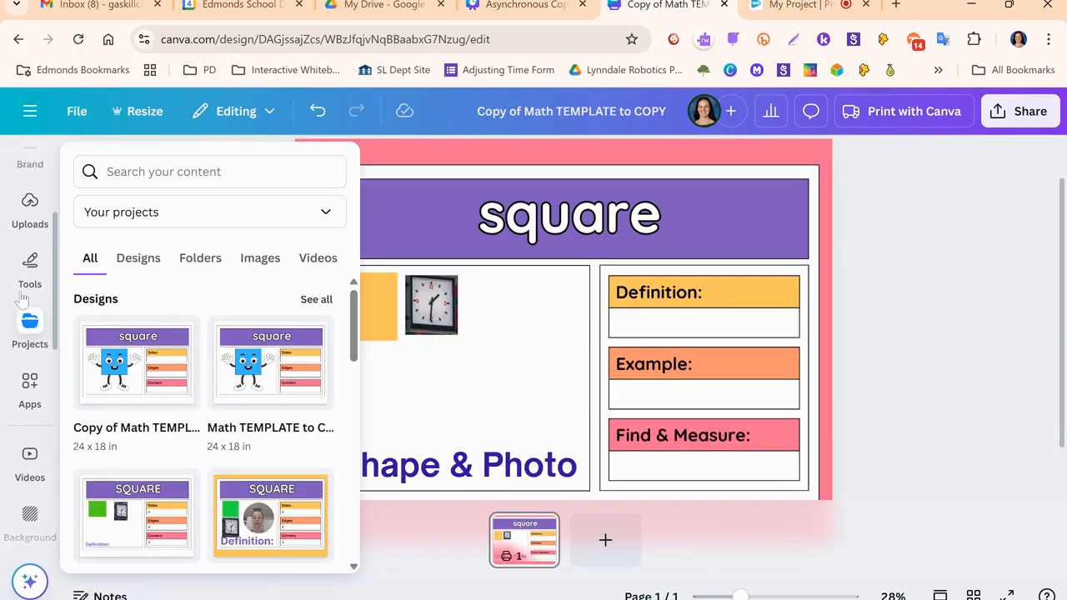
{"action": "mouse_move", "coordinate": [30, 404]}
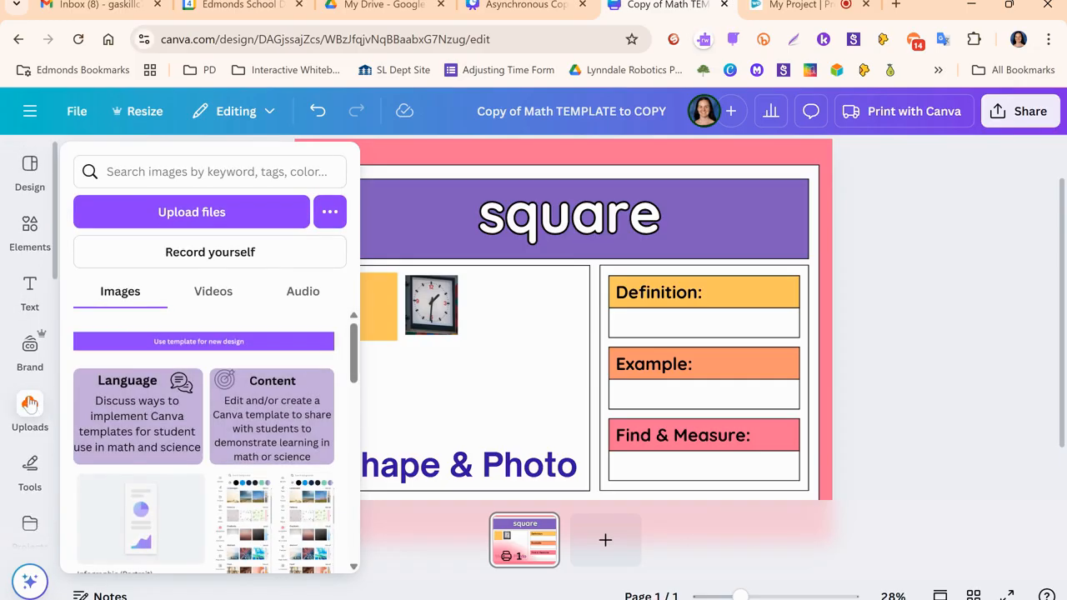
{"action": "left_click", "coordinate": [30, 407]}
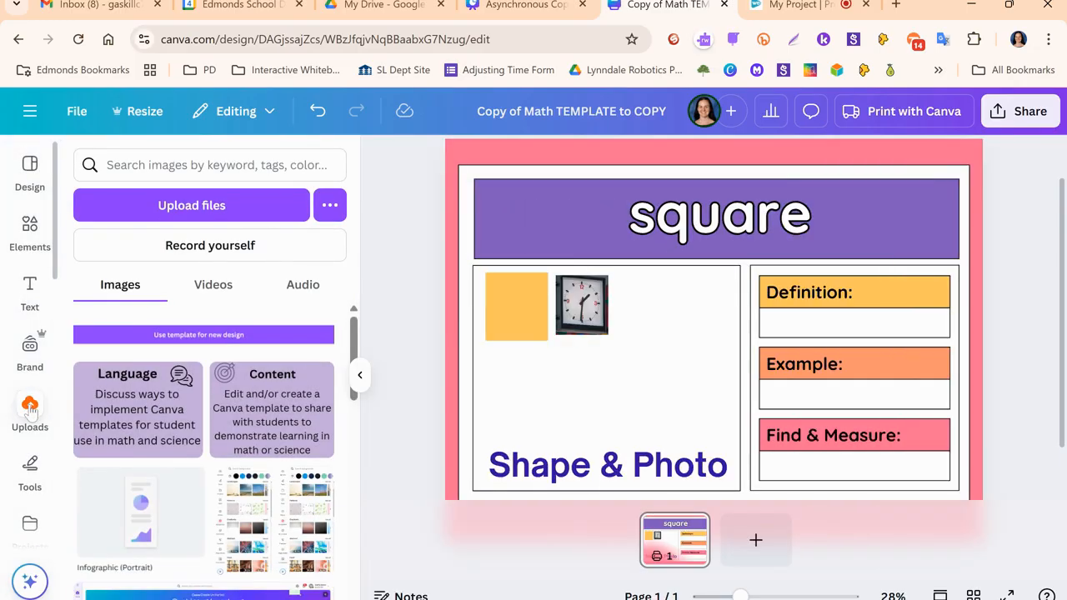
{"action": "left_click", "coordinate": [228, 250]}
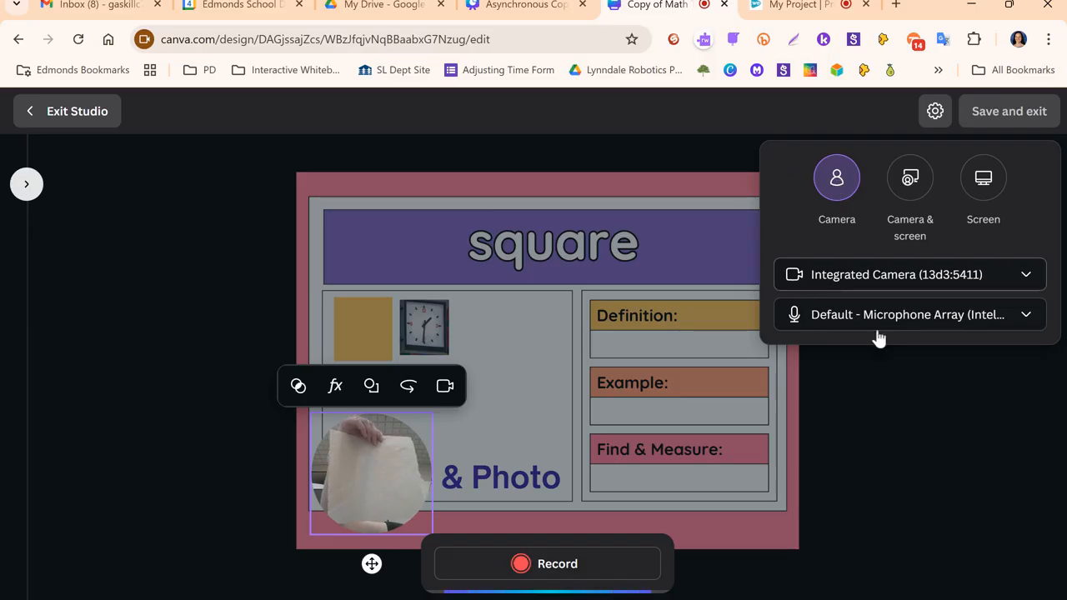
{"action": "left_click", "coordinate": [936, 111]}
{"action": "left_click", "coordinate": [936, 112]}
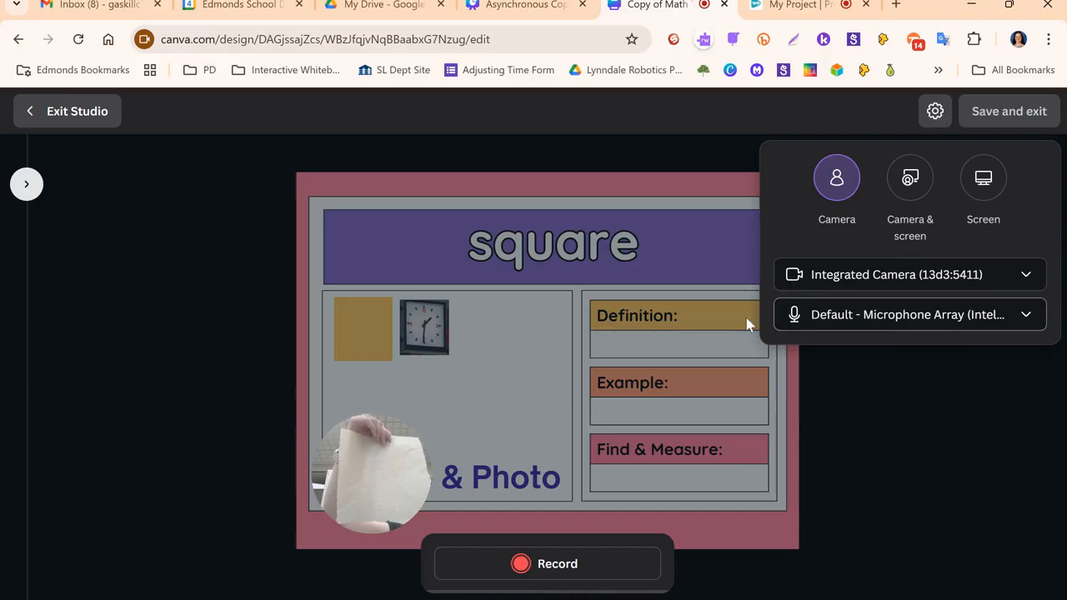
- Record a camera clip of about 8 seconds over the template and save it to the design
{"action": "left_click", "coordinate": [547, 567]}
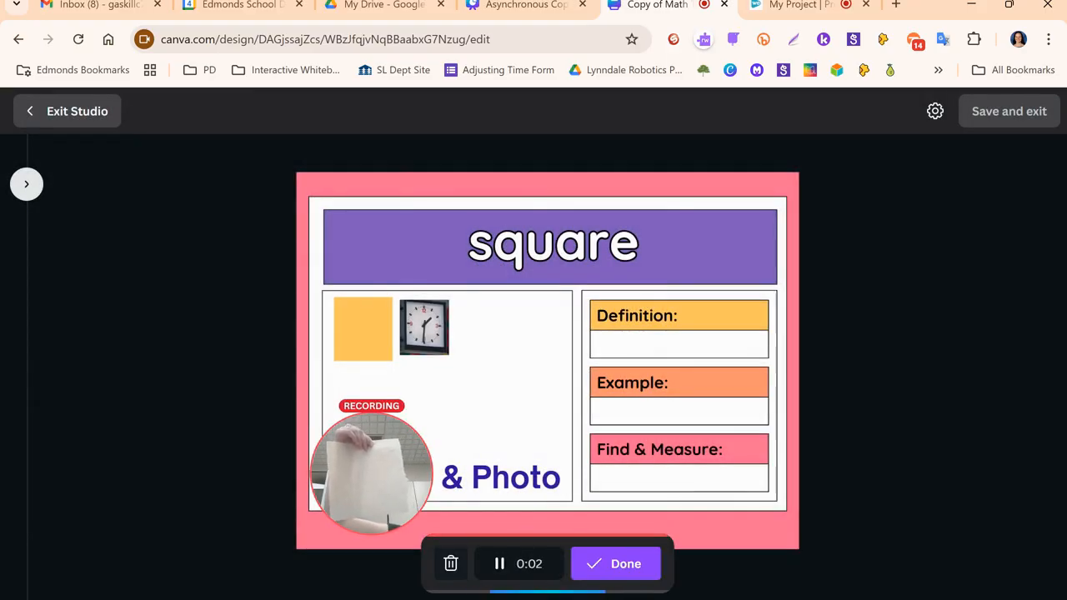
{"action": "left_click", "coordinate": [604, 568]}
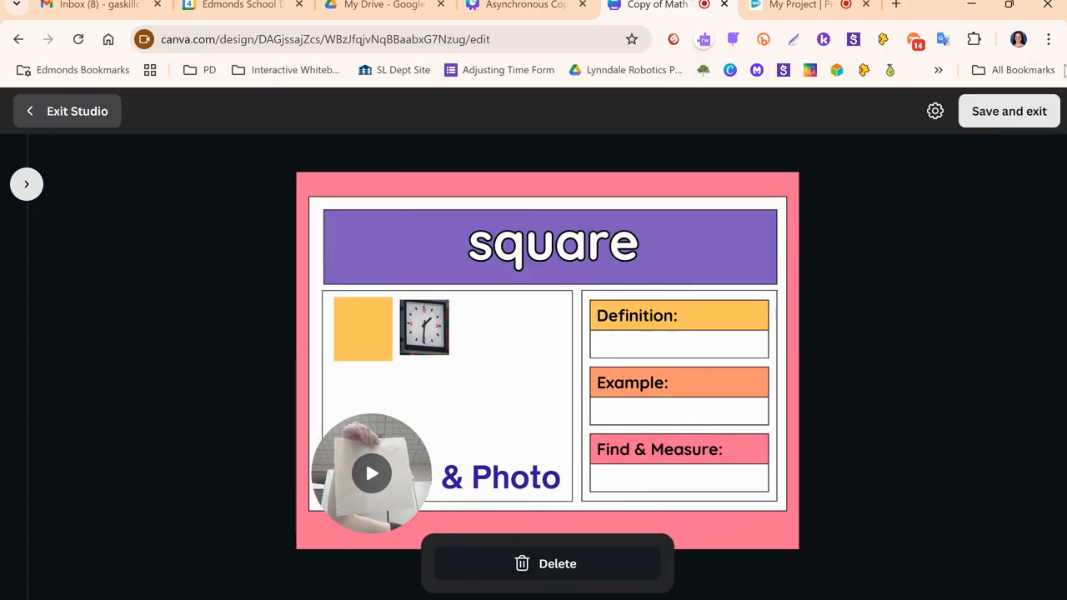
{"action": "left_click", "coordinate": [1007, 114]}
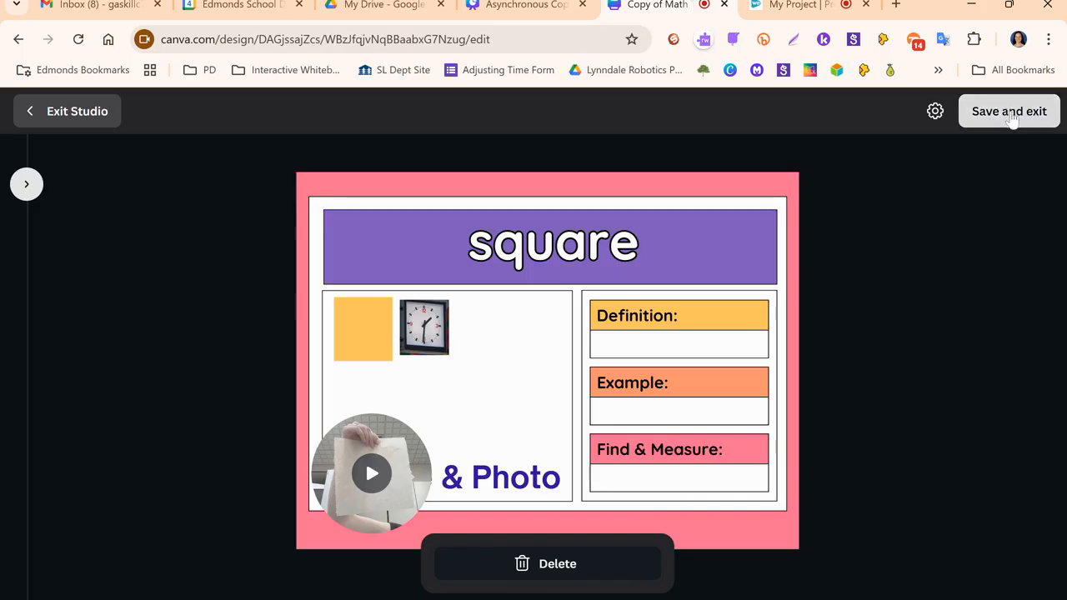